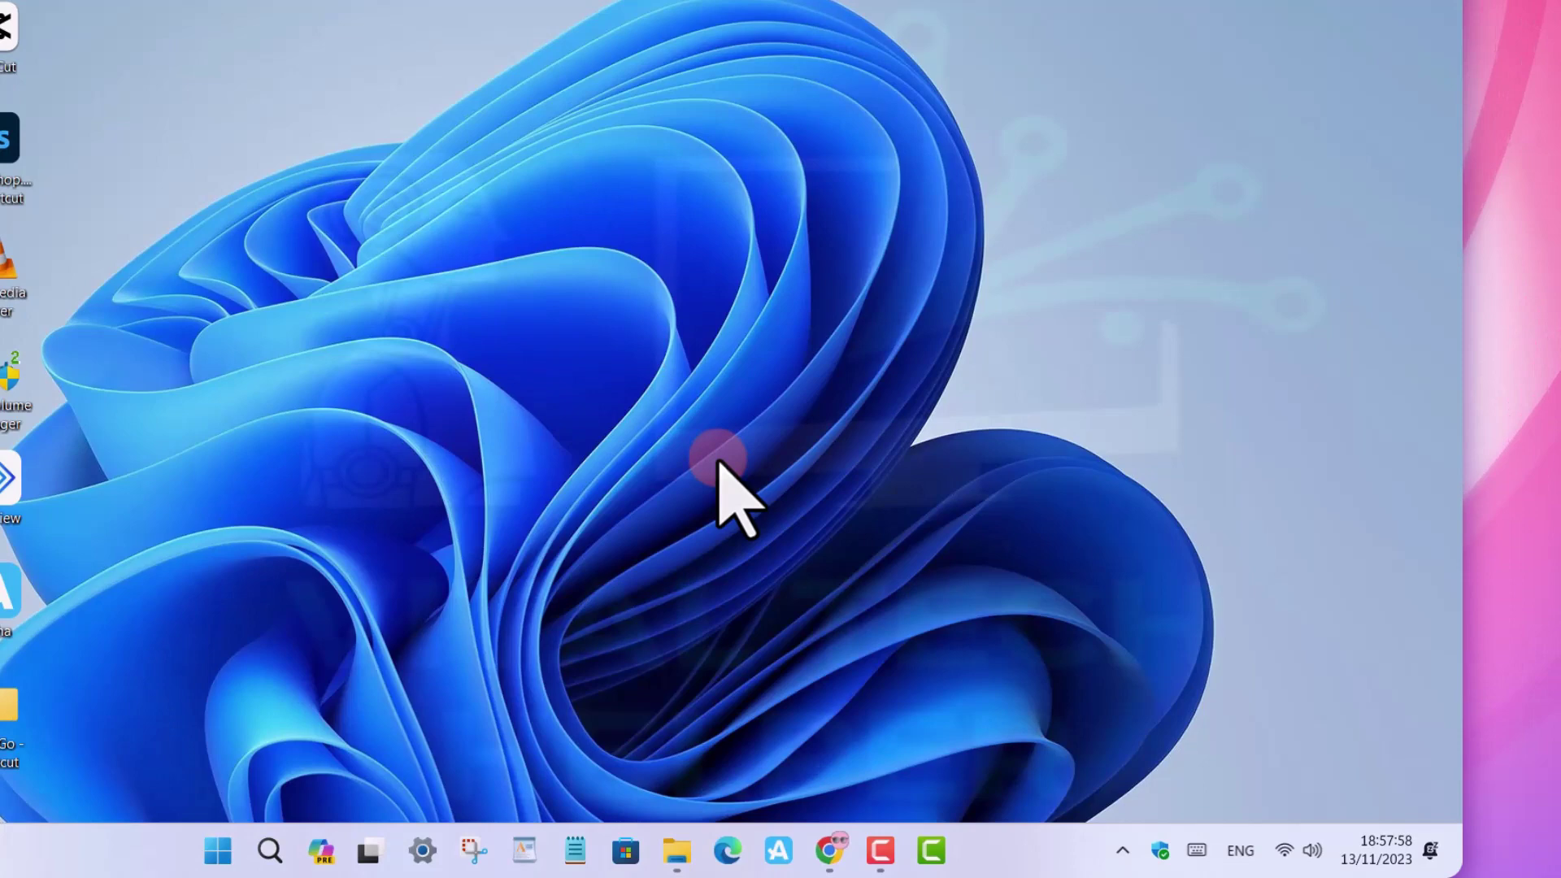
# Step: Quick-format the NEW VOLUME (J:) USB drive as FAT32 with label win1132h2, then close the format window
pyautogui.moveTo(675, 850)
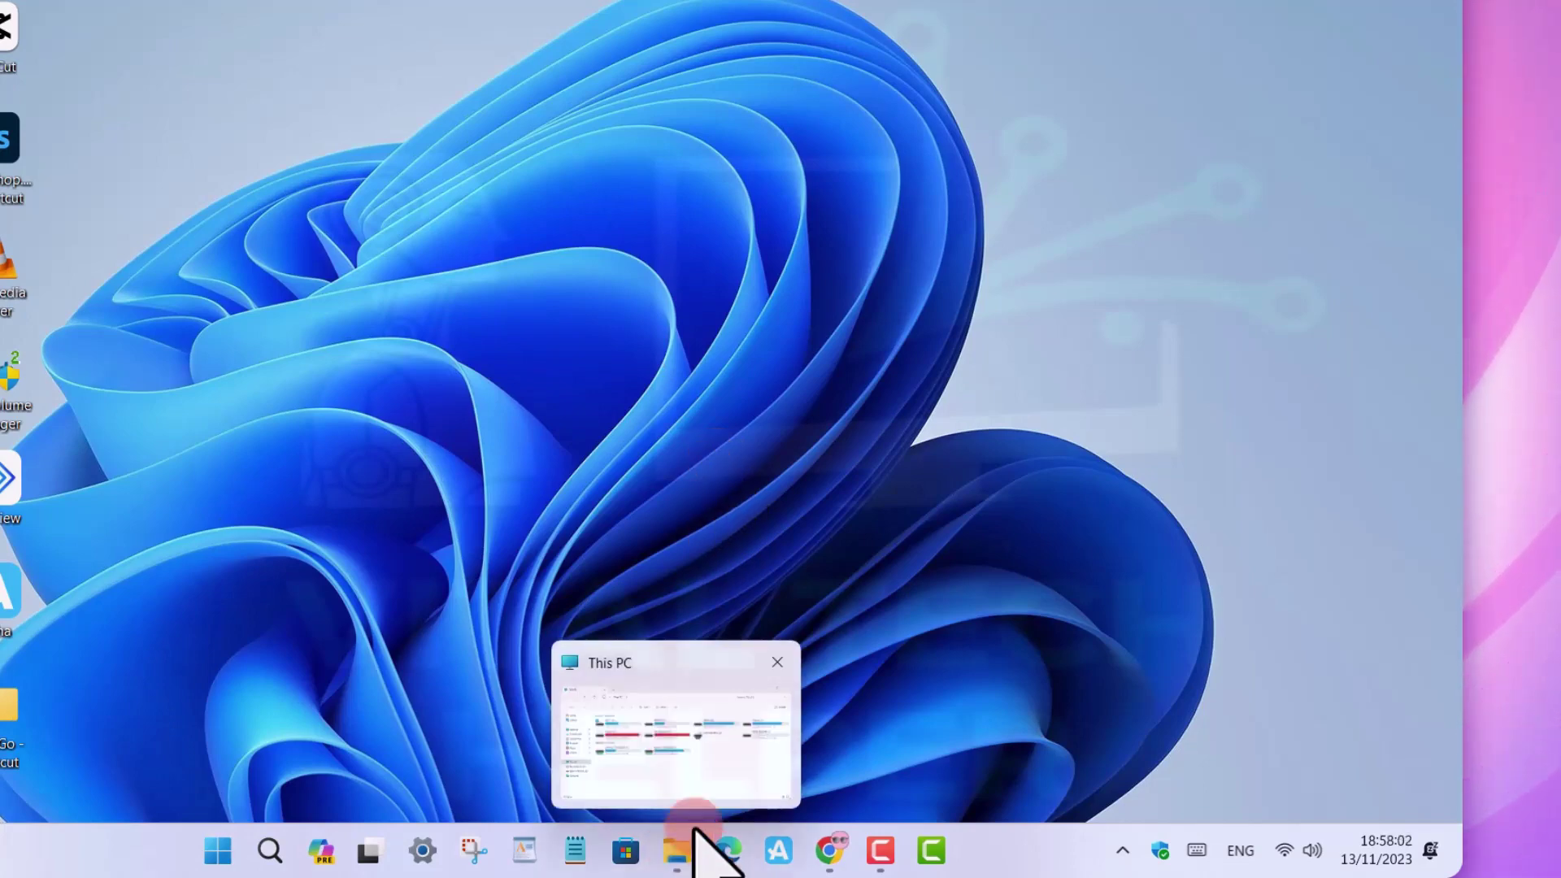
pyautogui.click(691, 850)
pyautogui.rightClick(1171, 325)
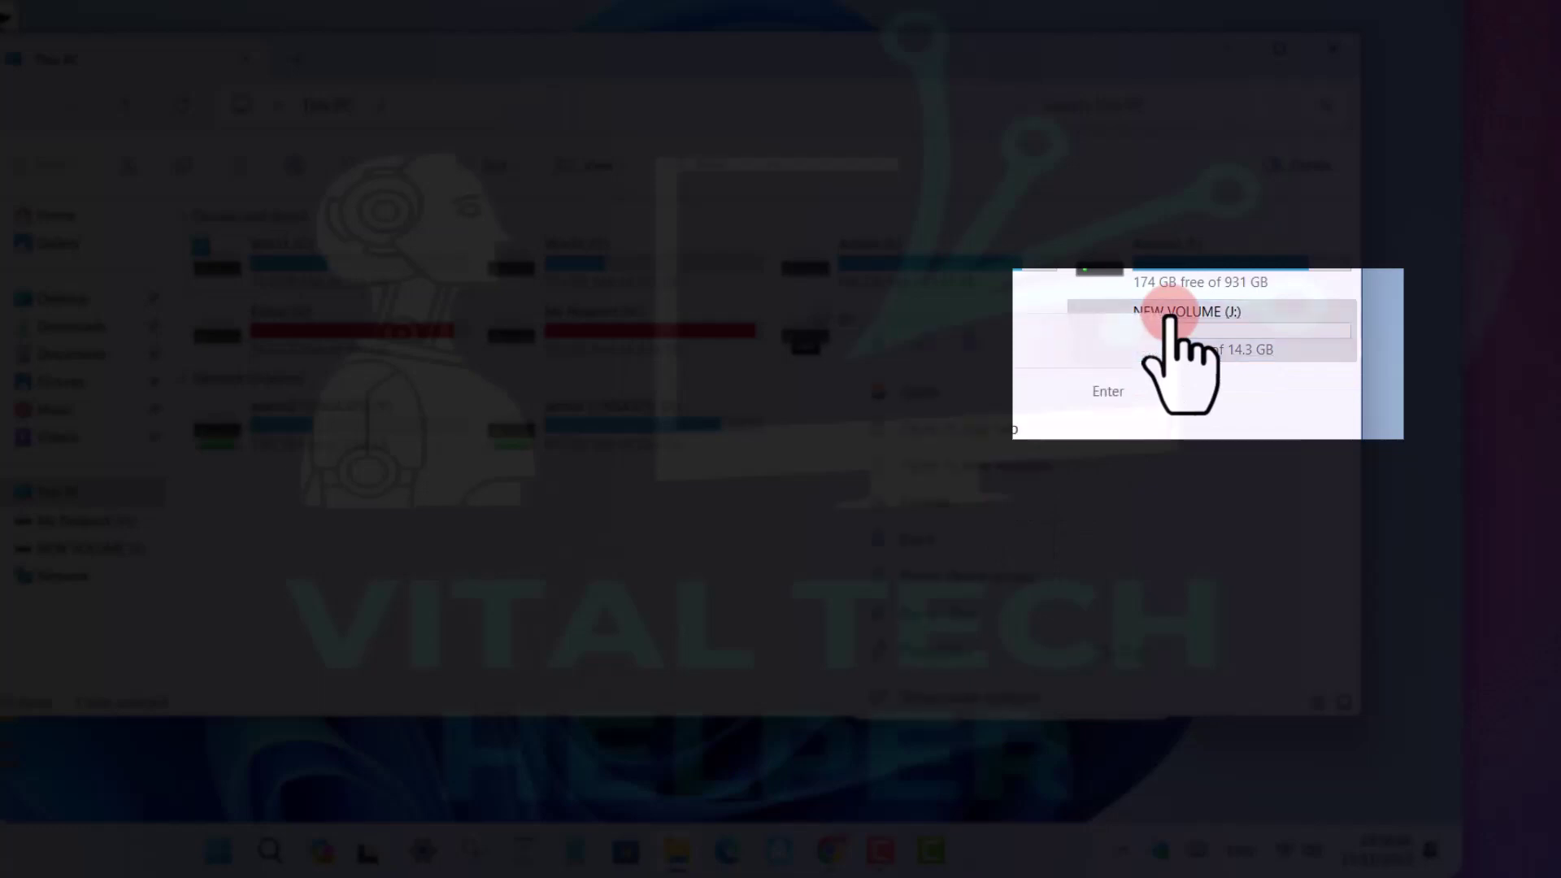
pyautogui.click(927, 503)
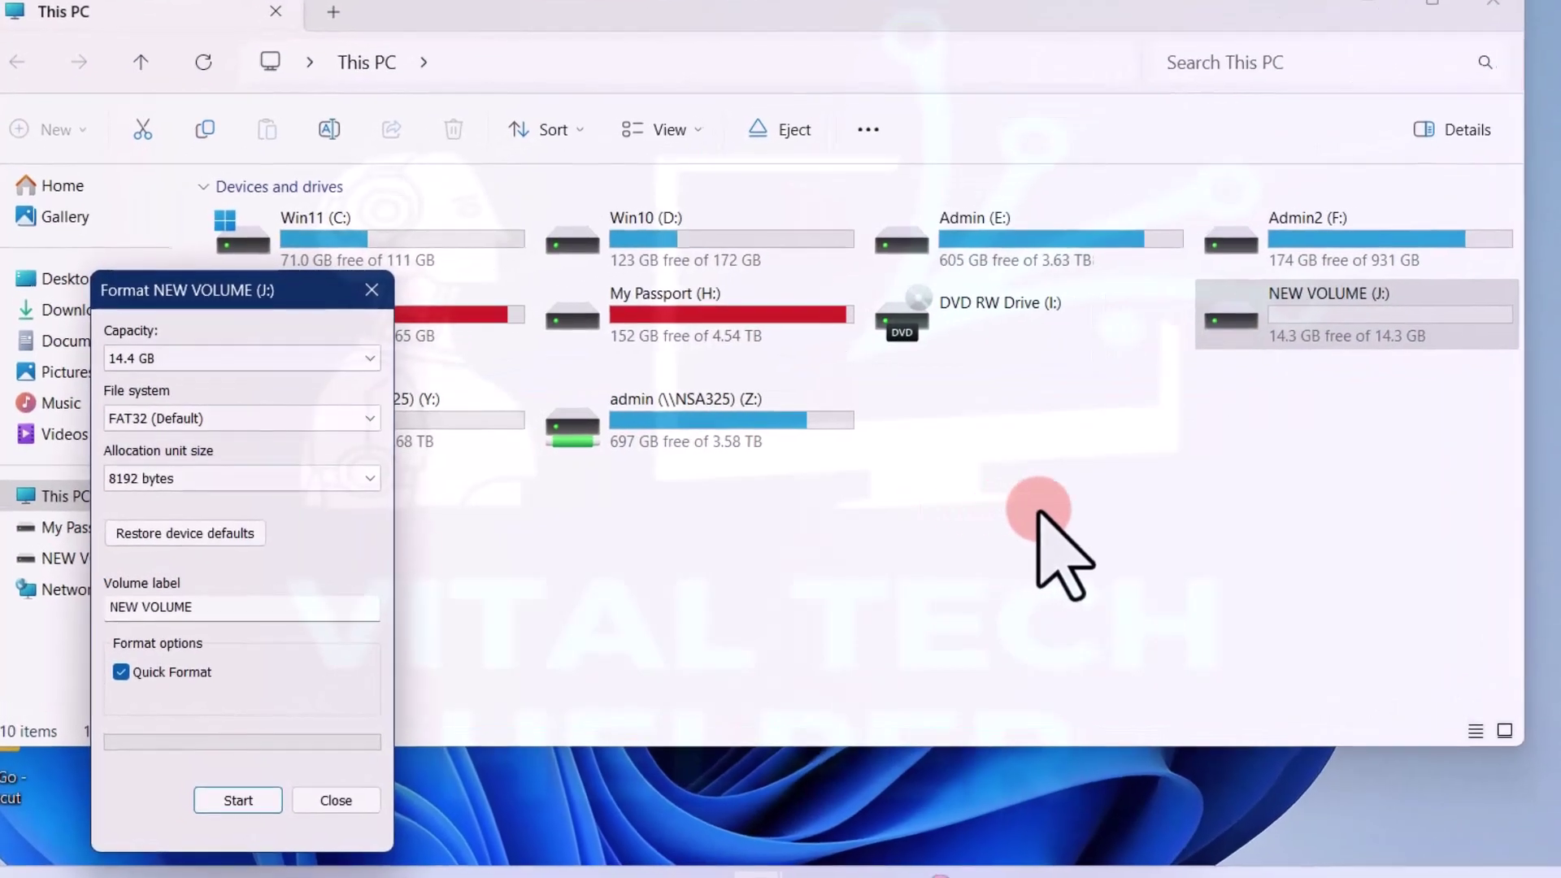
pyautogui.moveTo(218, 610); pyautogui.dragTo(112, 566)
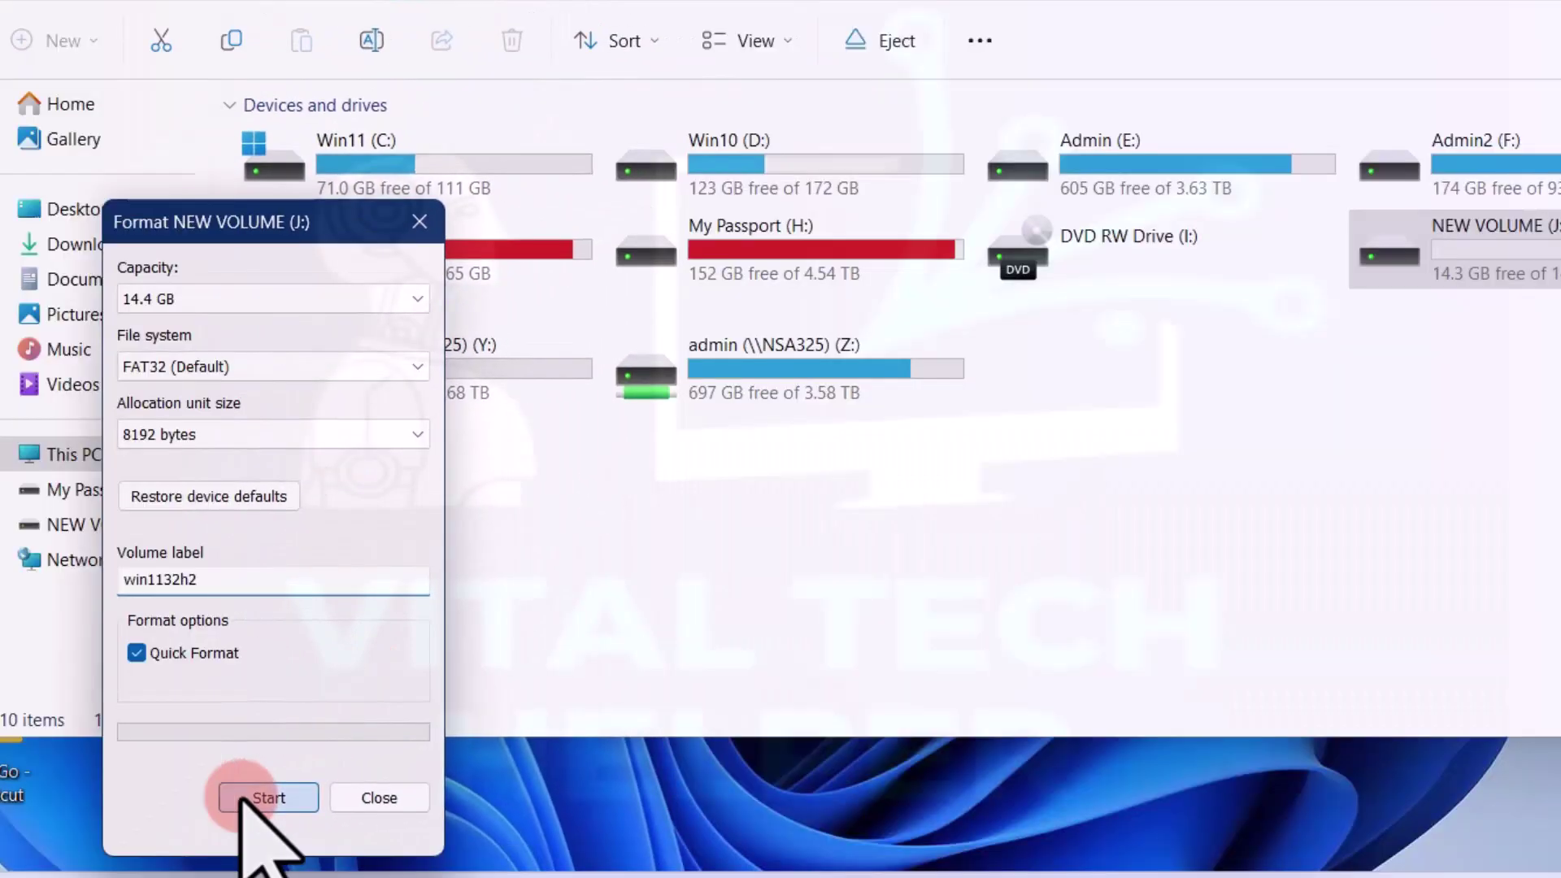
pyautogui.click(448, 775)
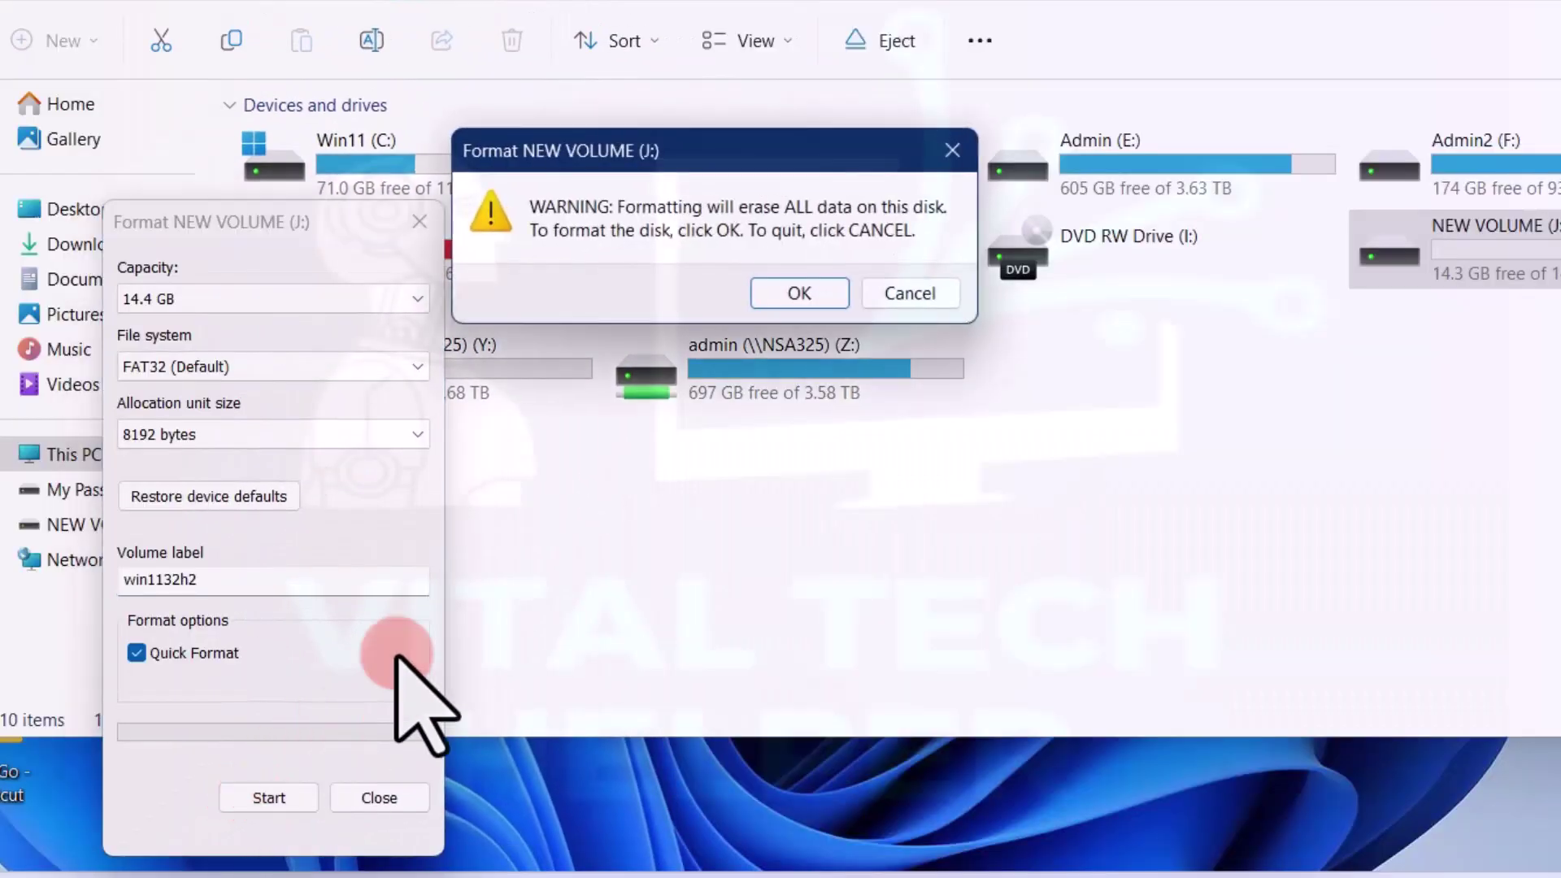
pyautogui.click(799, 291)
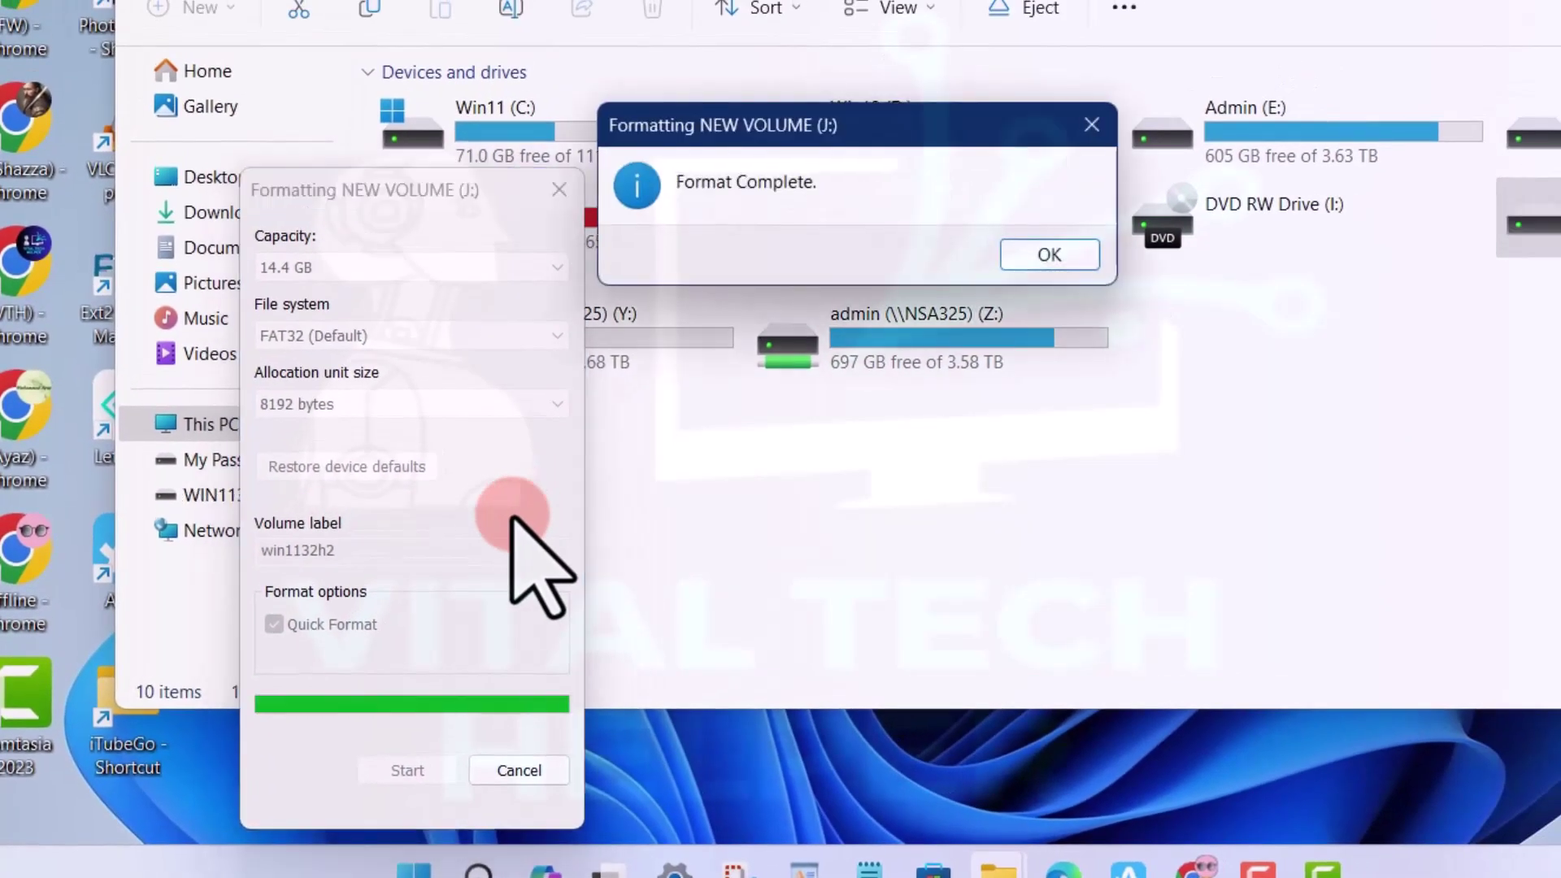
pyautogui.click(1049, 255)
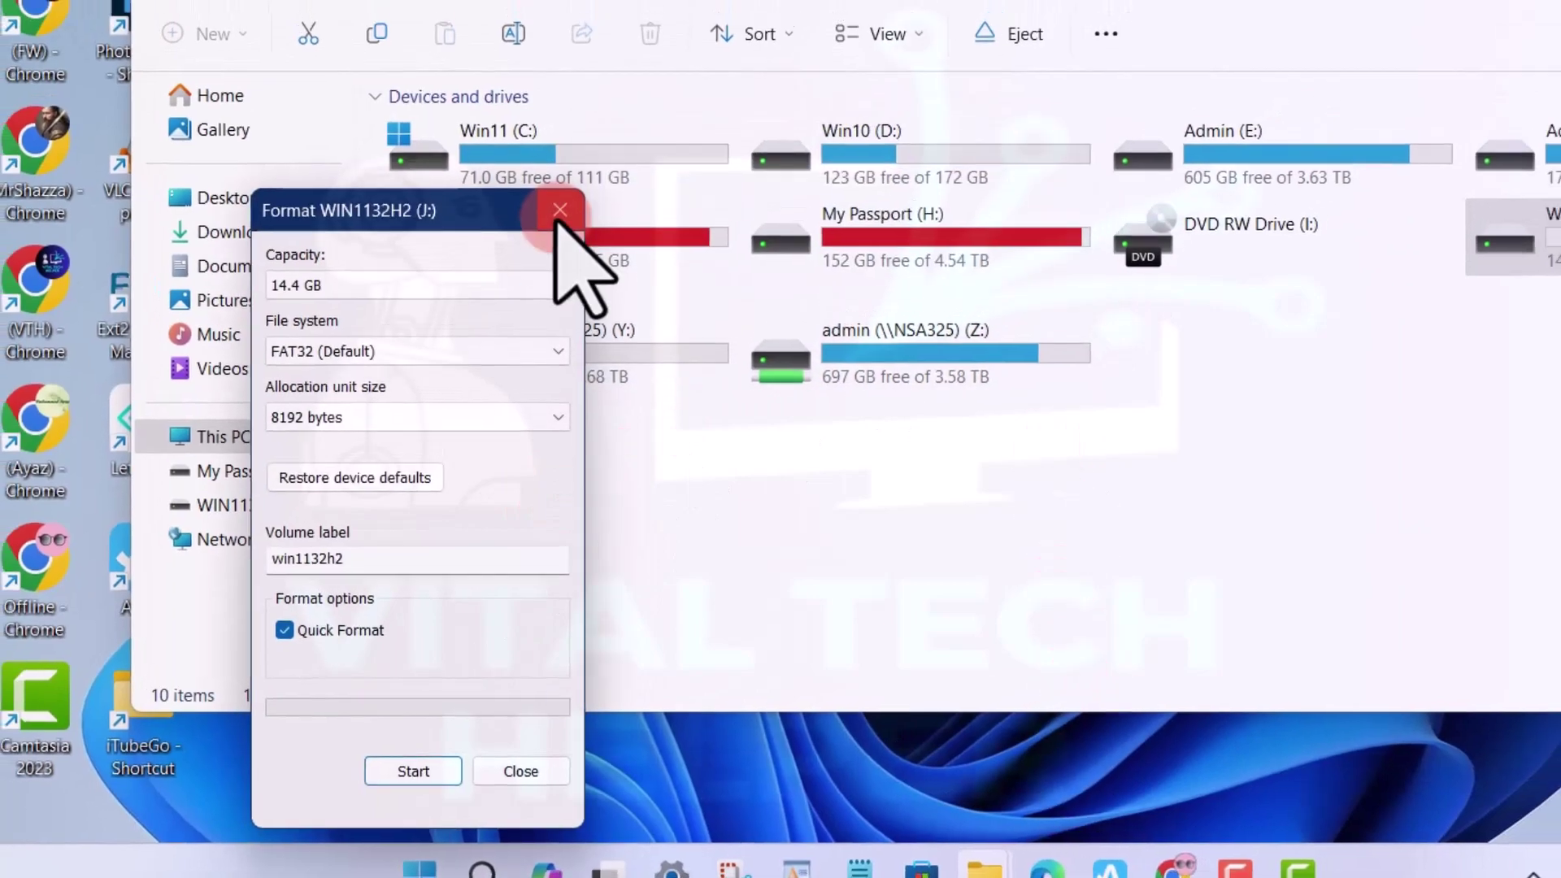
pyautogui.click(560, 209)
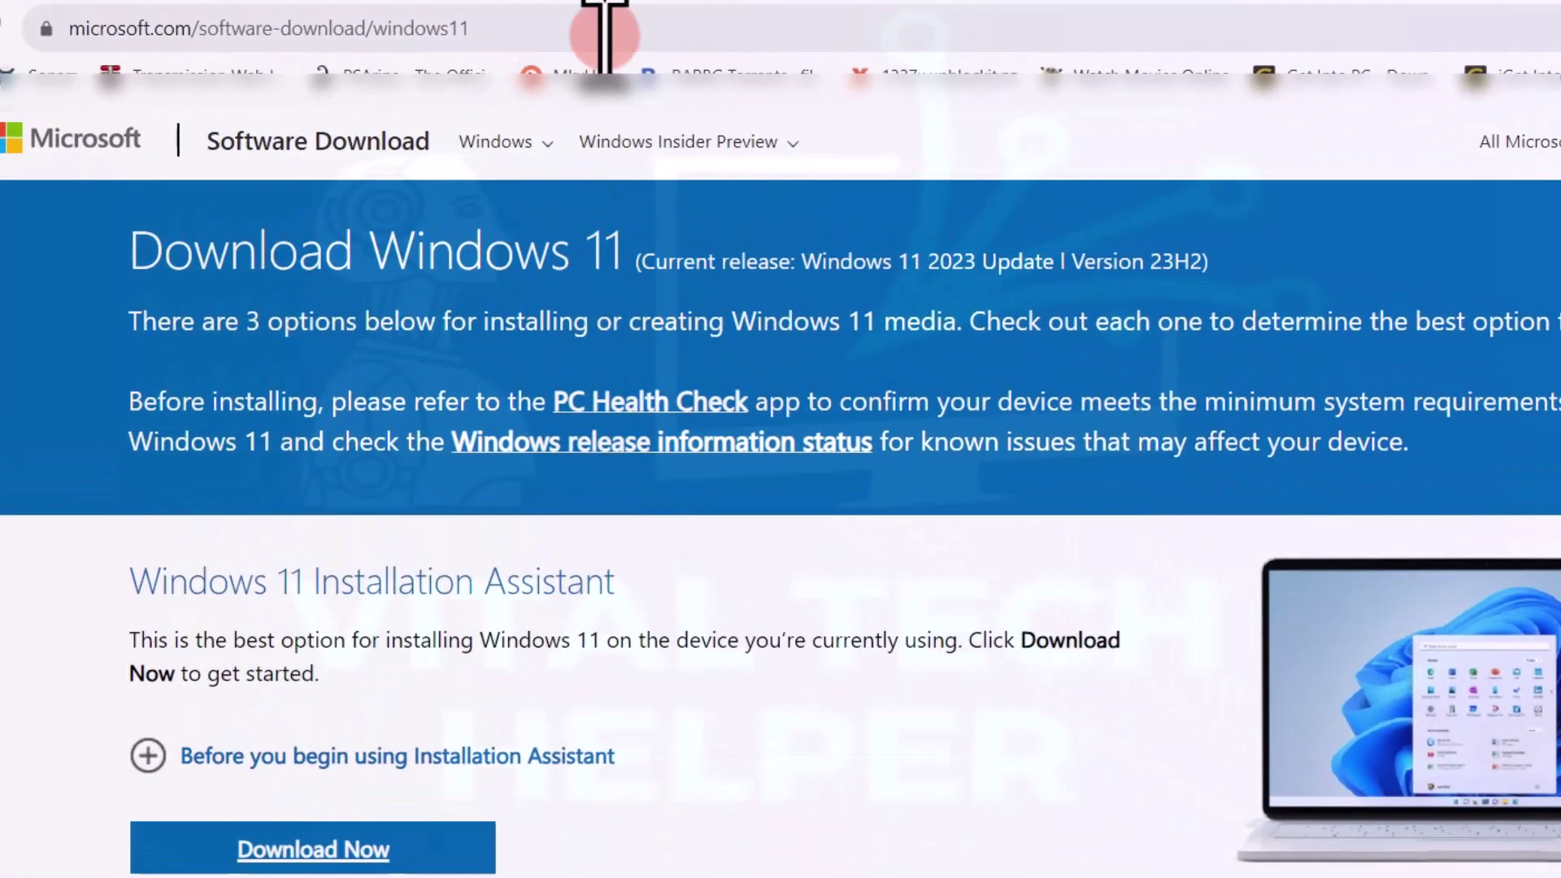
# Step: Choose 'Windows 11 (multi-edition ISO for x64 devices)' and submit it to reveal the product-language choice
pyautogui.click(605, 32)
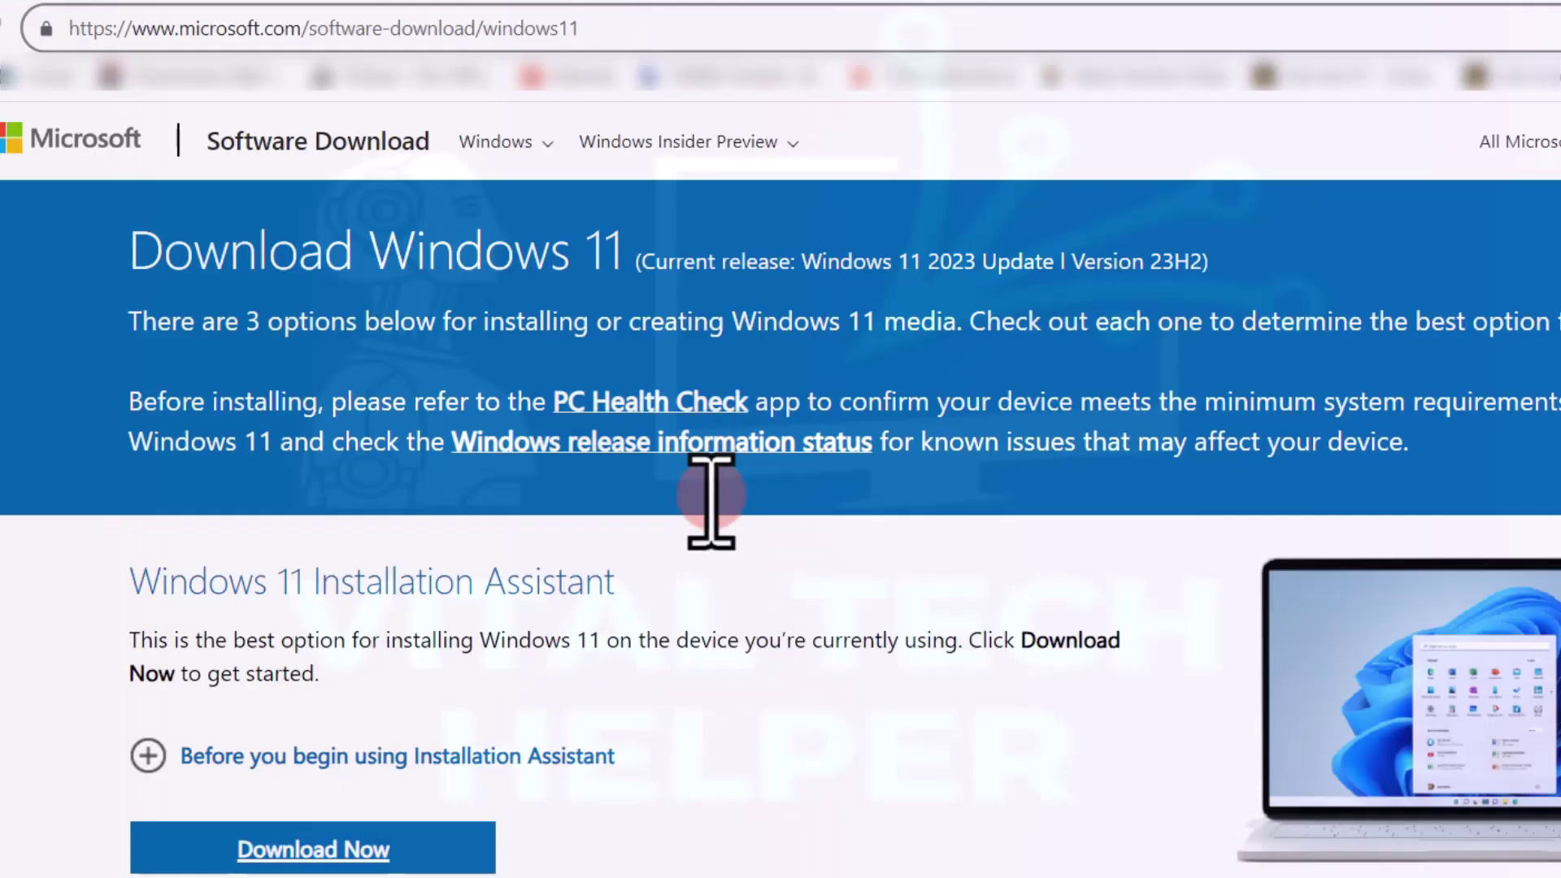
pyautogui.scroll(-2, 751, 668)
pyautogui.scroll(-8, 752, 668)
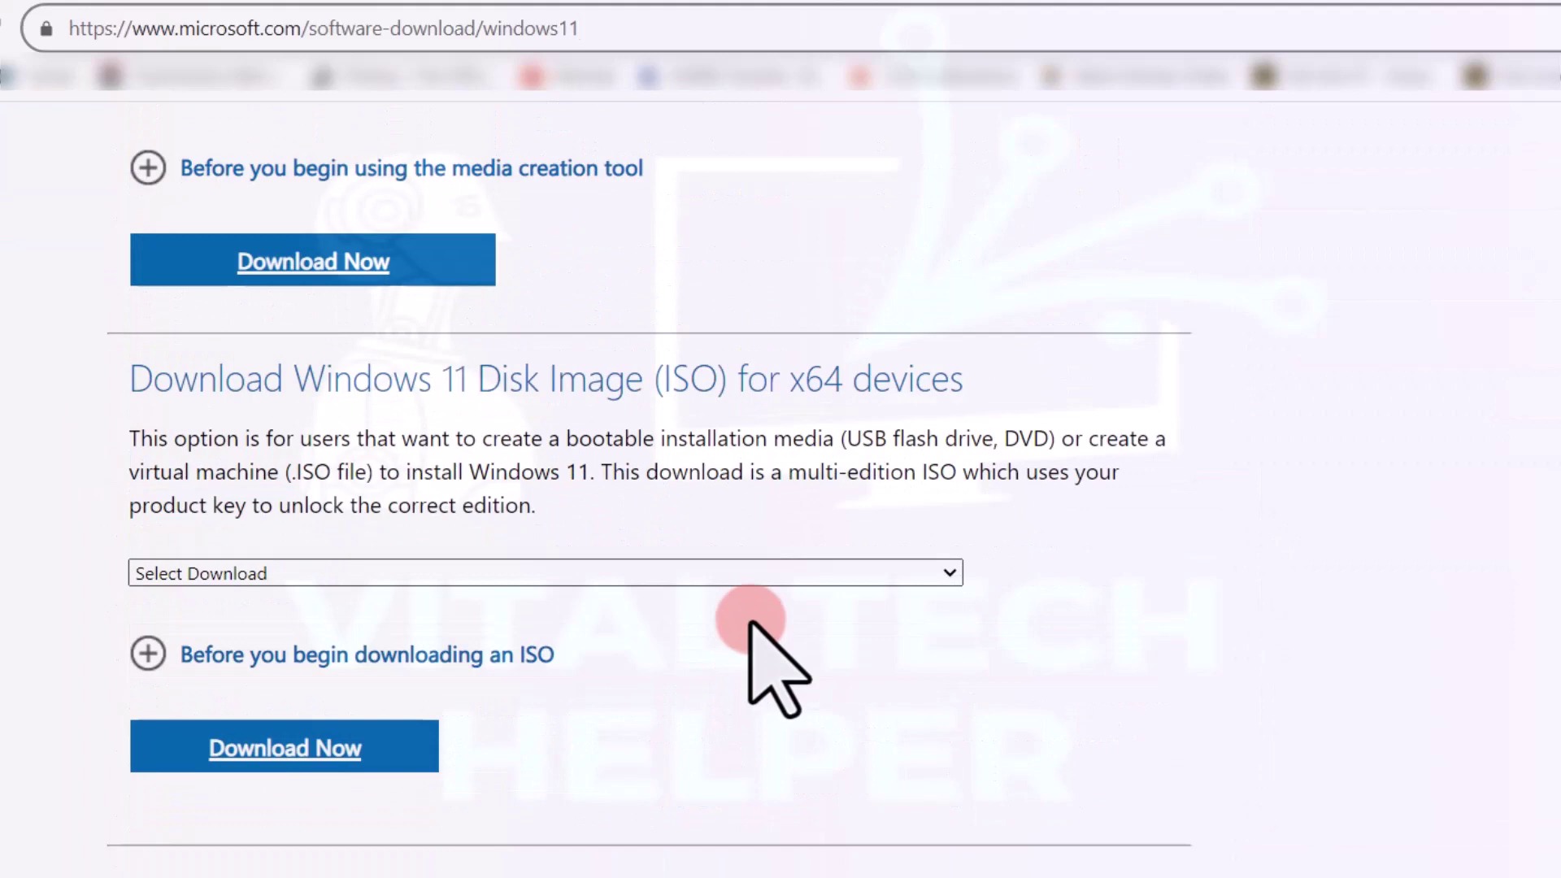
pyautogui.click(750, 572)
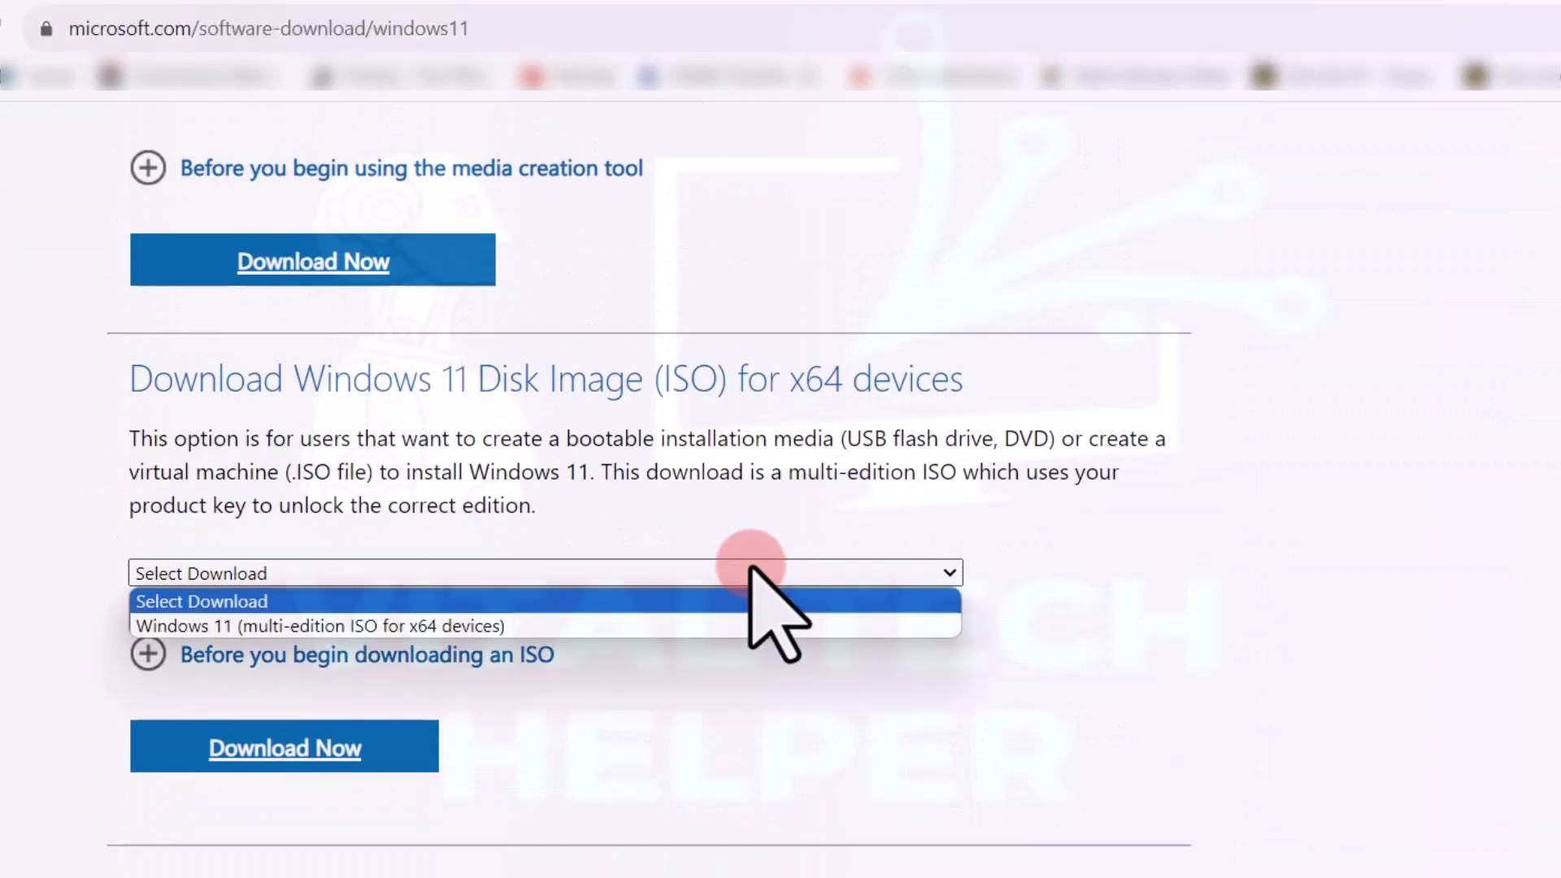
pyautogui.click(398, 626)
pyautogui.scroll(-2, 341, 623)
pyautogui.click(289, 614)
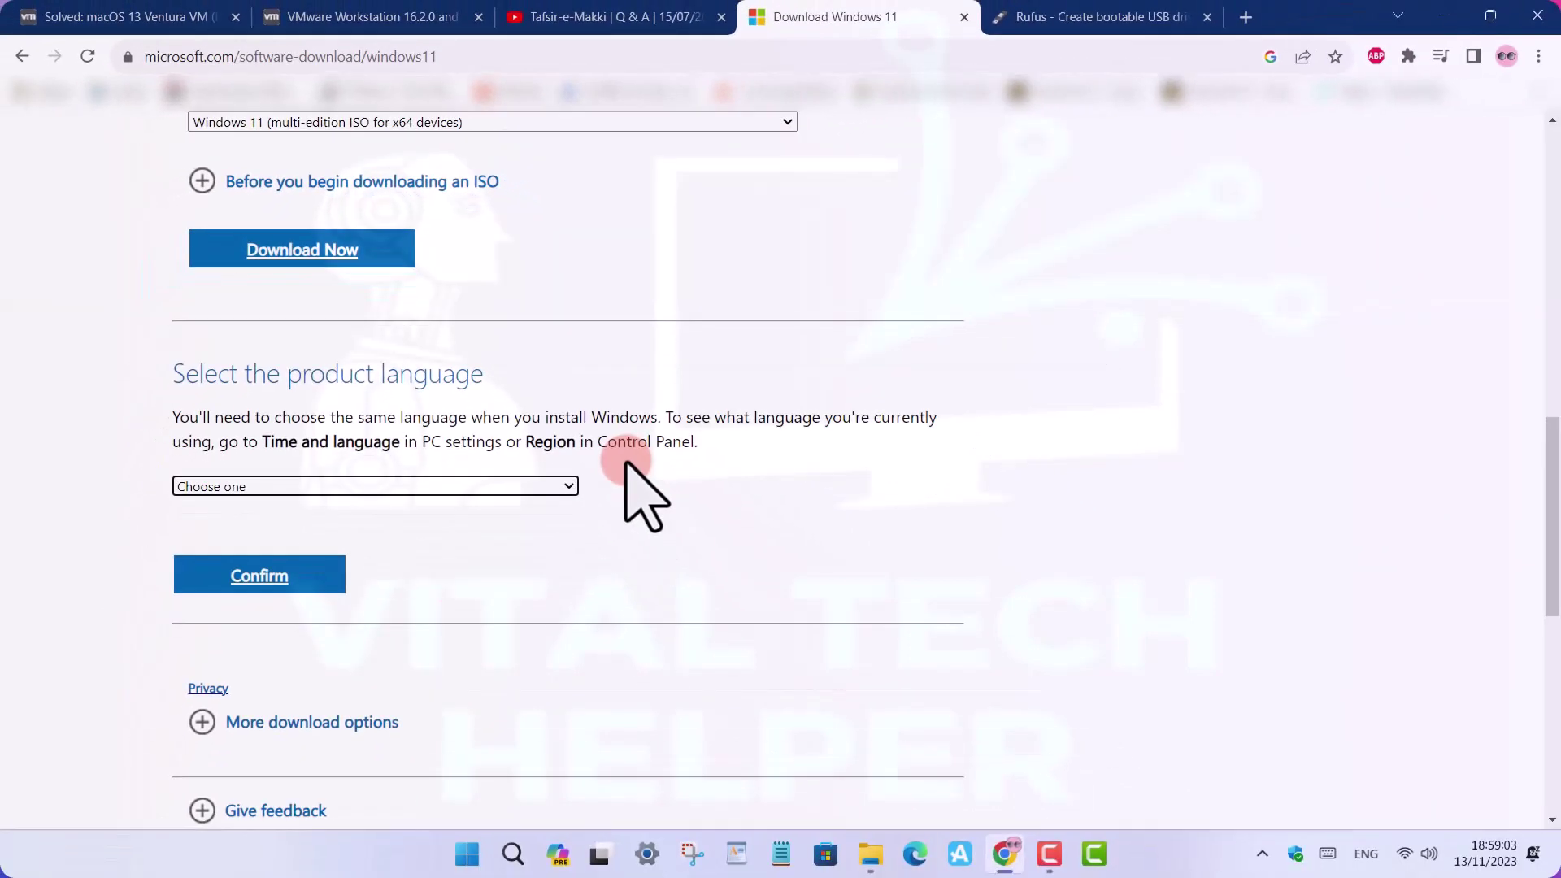
pyautogui.click(554, 488)
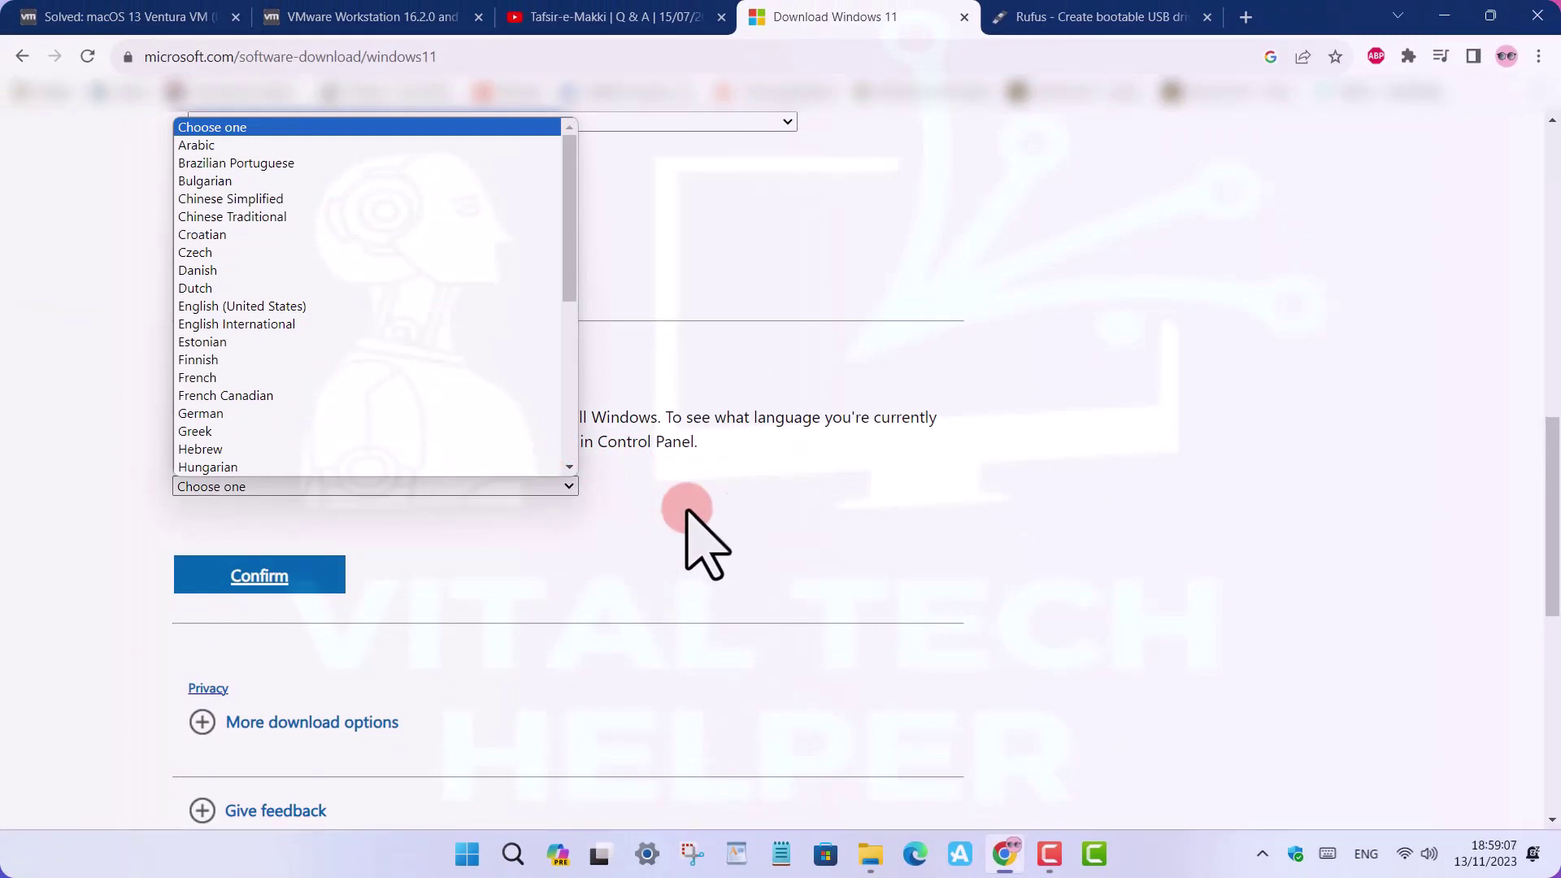
pyautogui.click(886, 540)
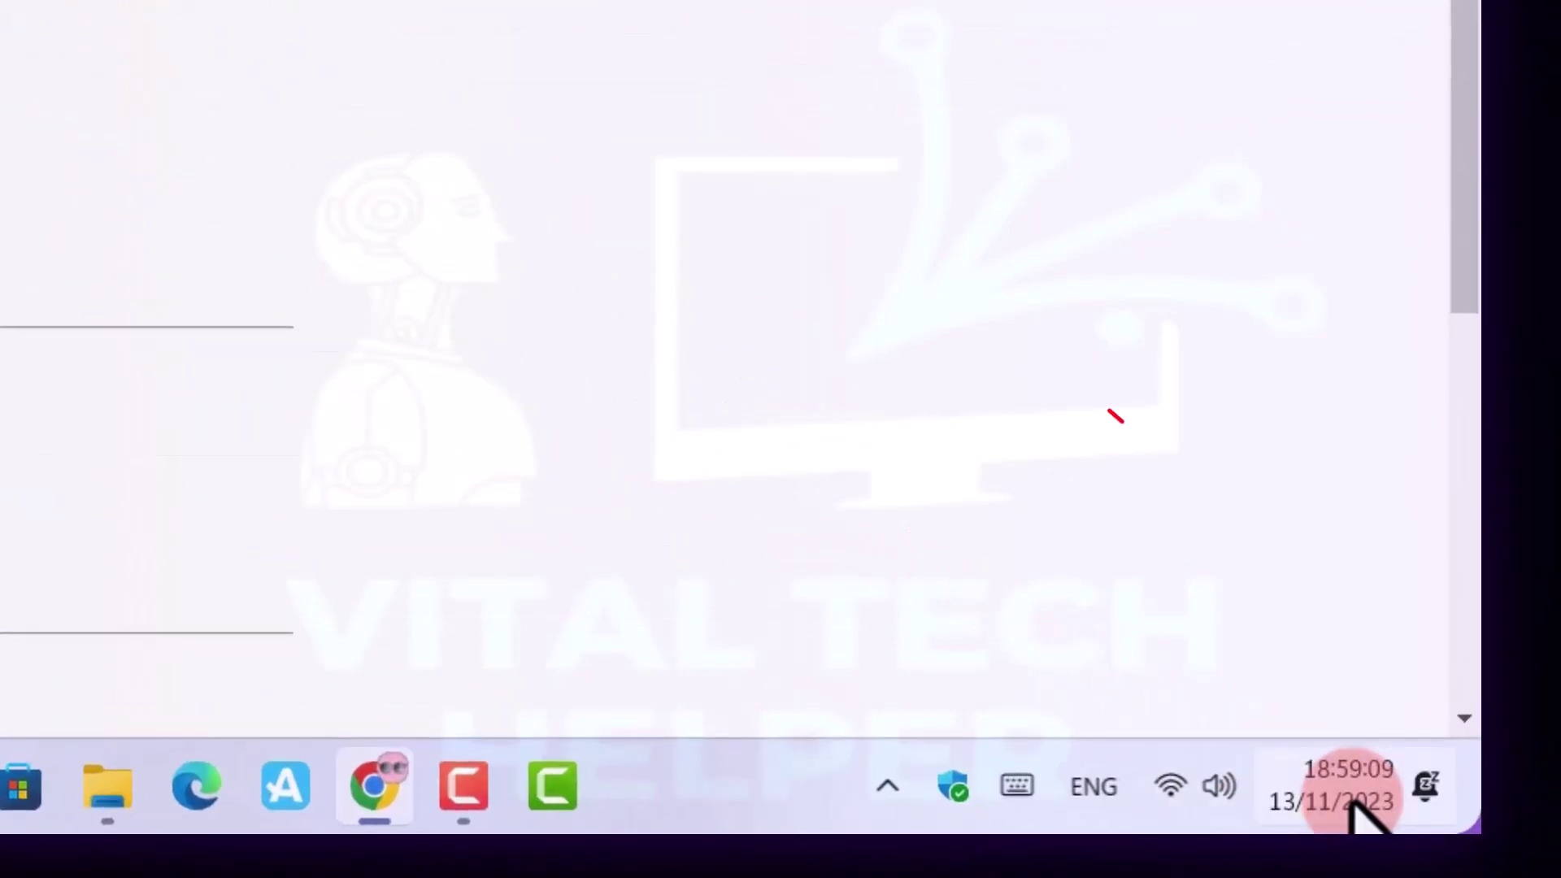
pyautogui.rightClick(1403, 823)
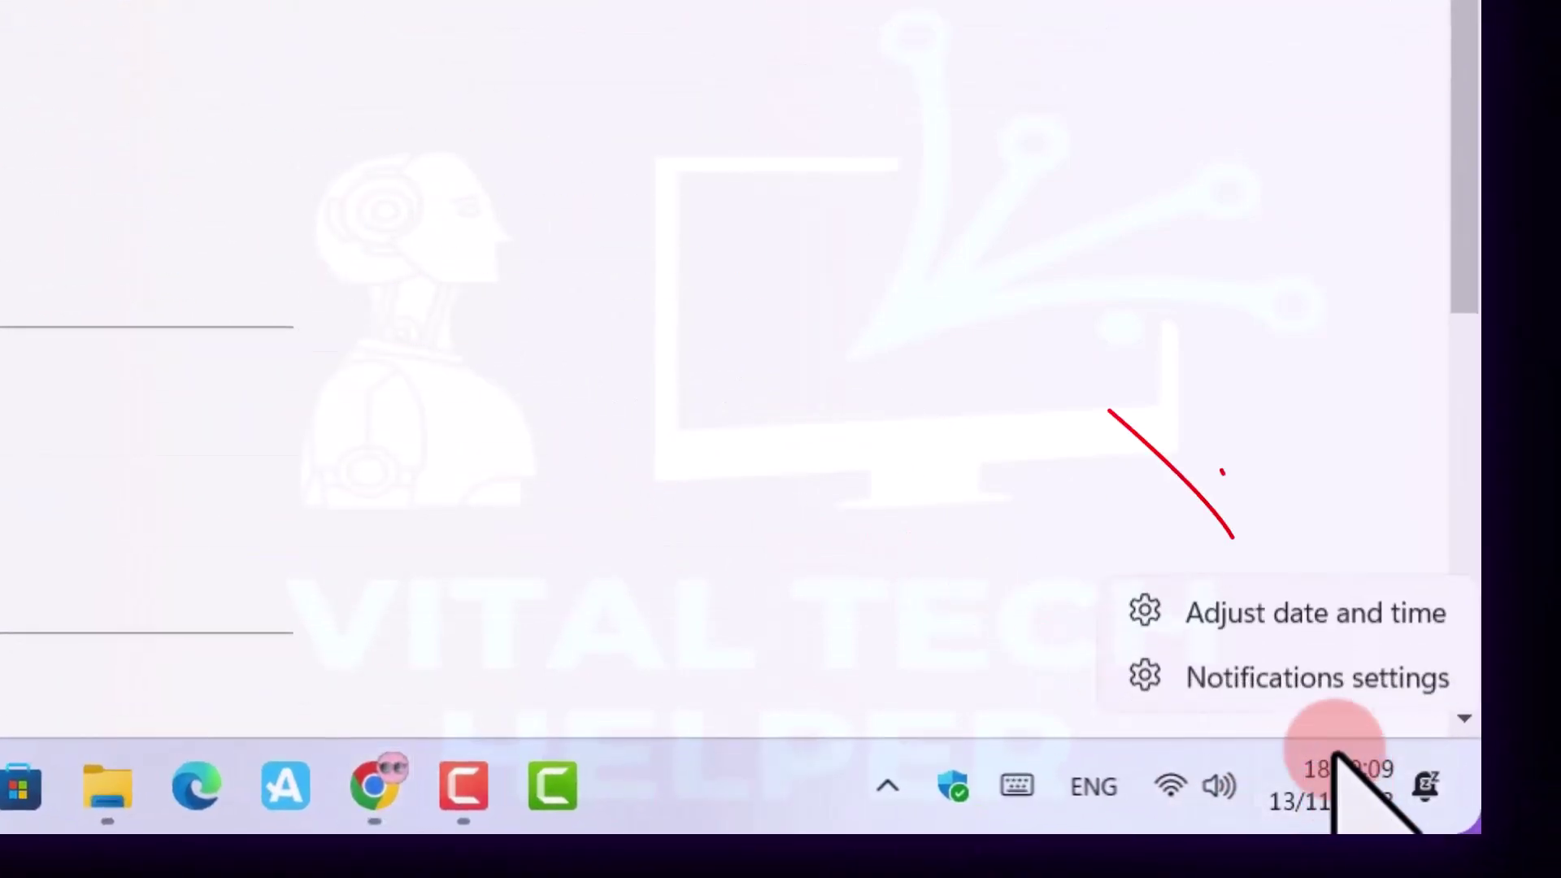
pyautogui.click(1289, 624)
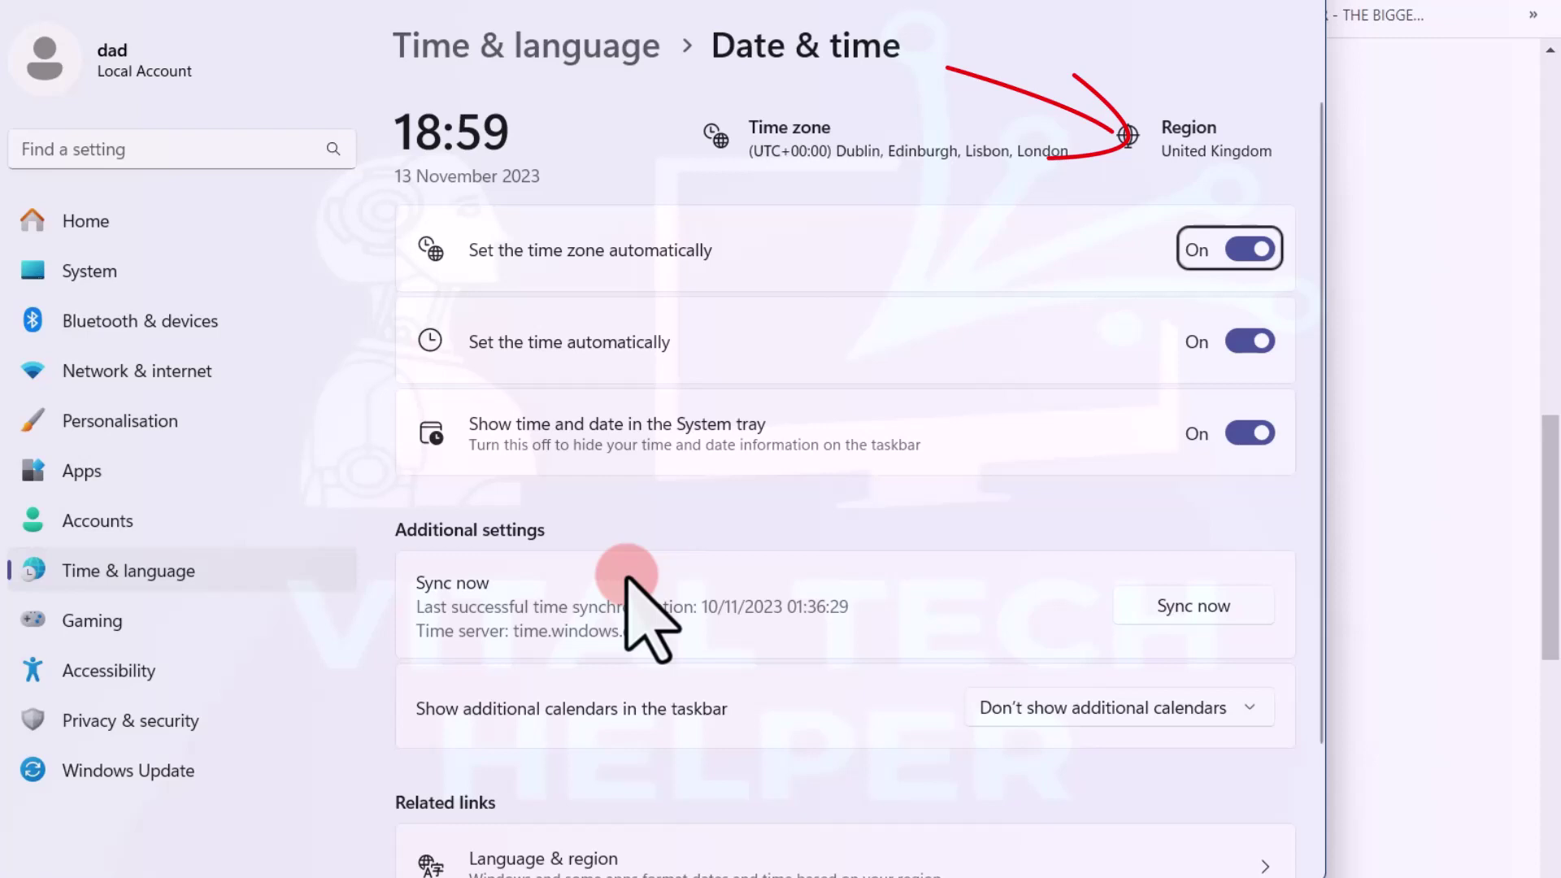
pyautogui.click(1188, 145)
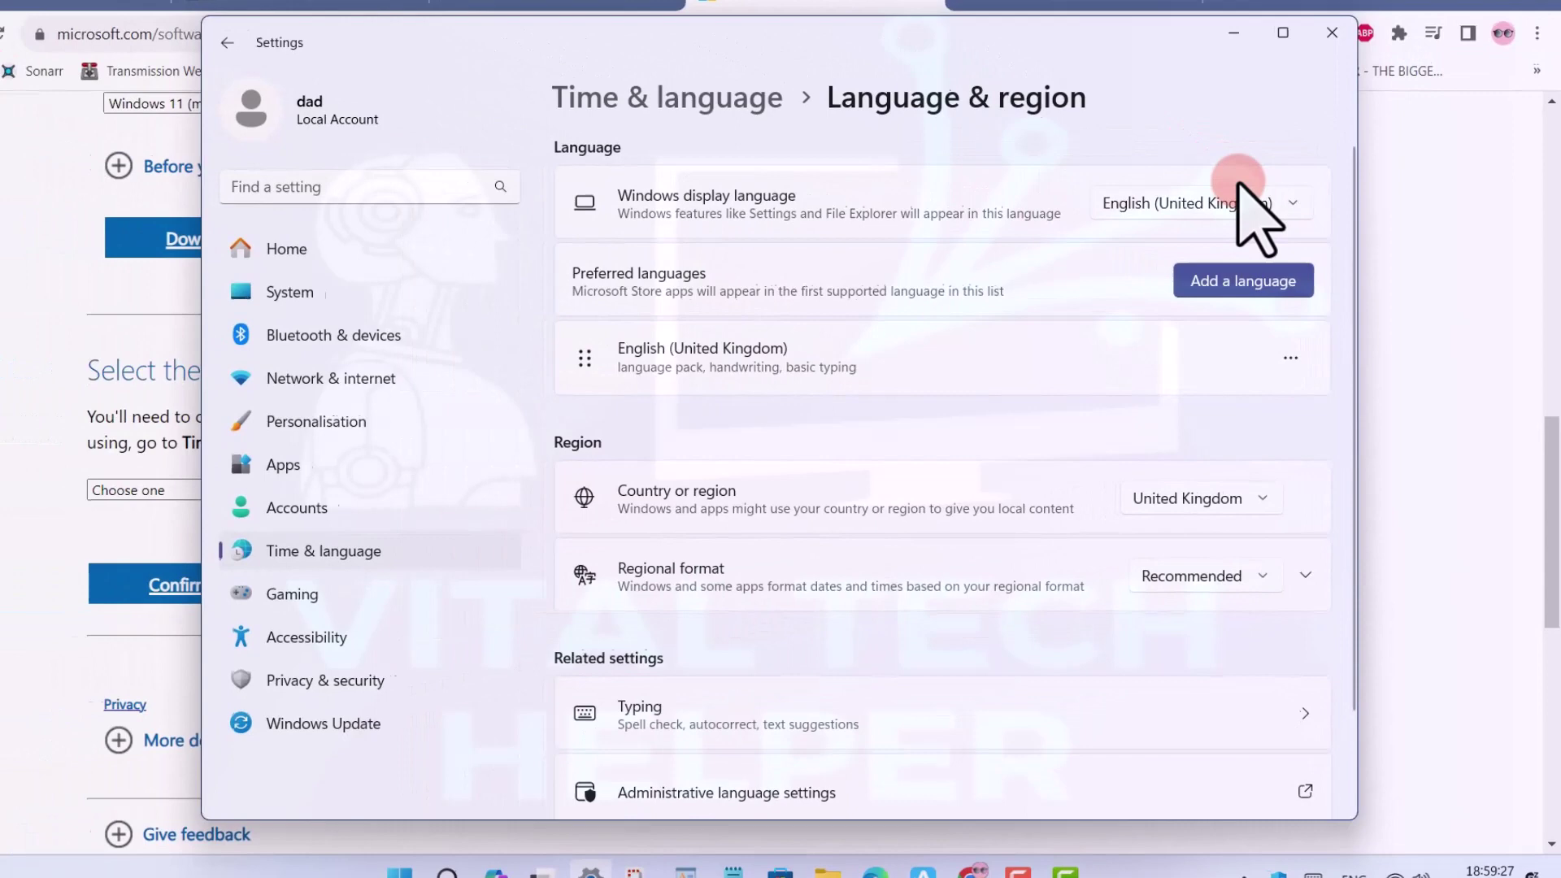
pyautogui.click(1344, 56)
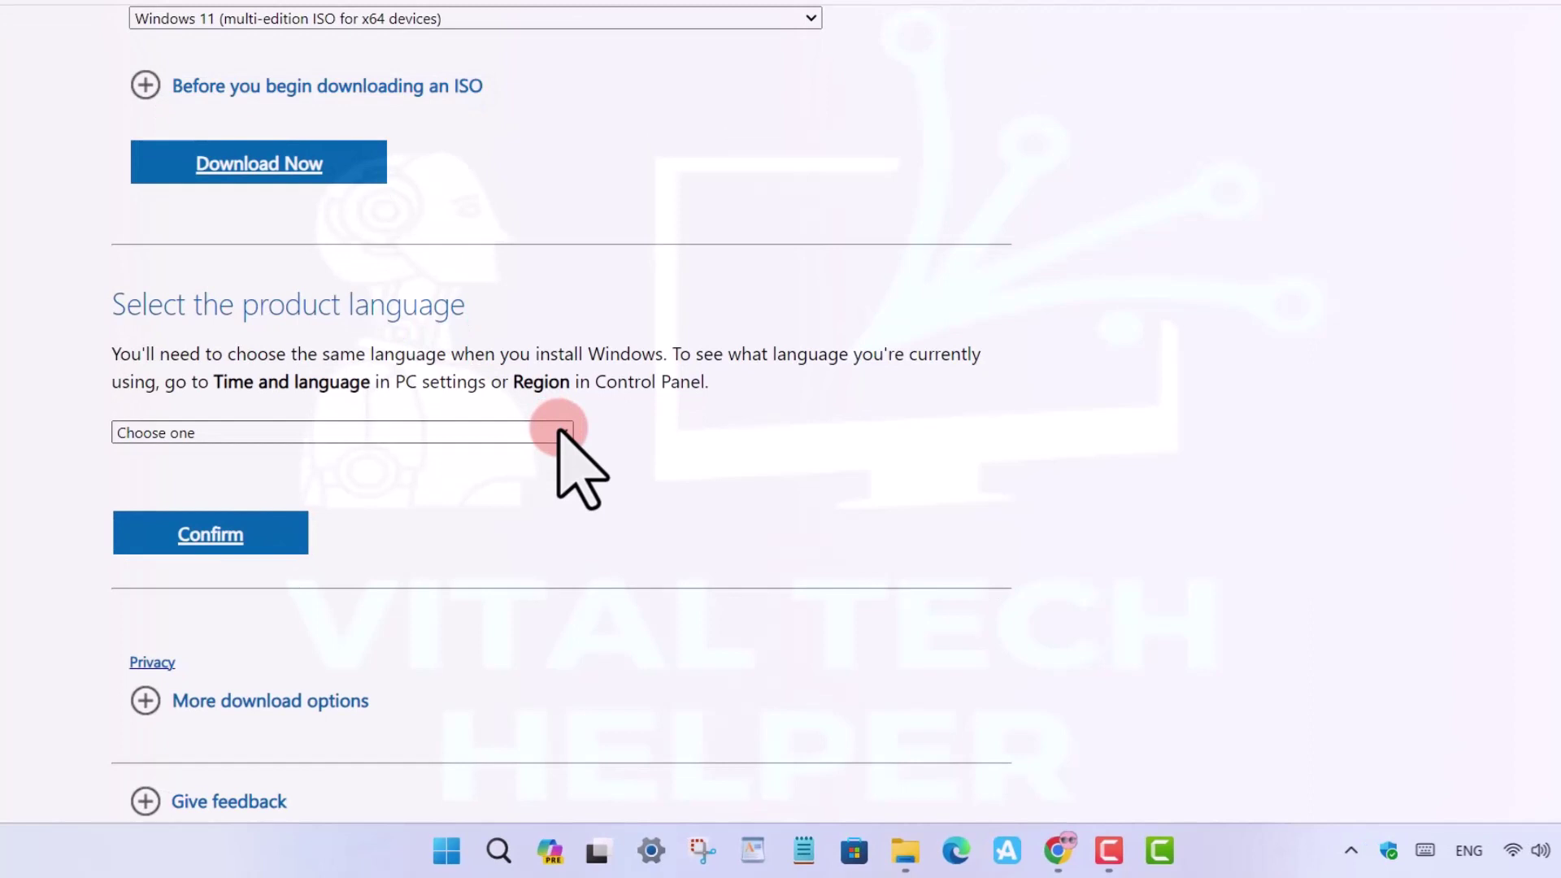
# Step: Choose English (United States) as the product language and confirm it
pyautogui.click(561, 431)
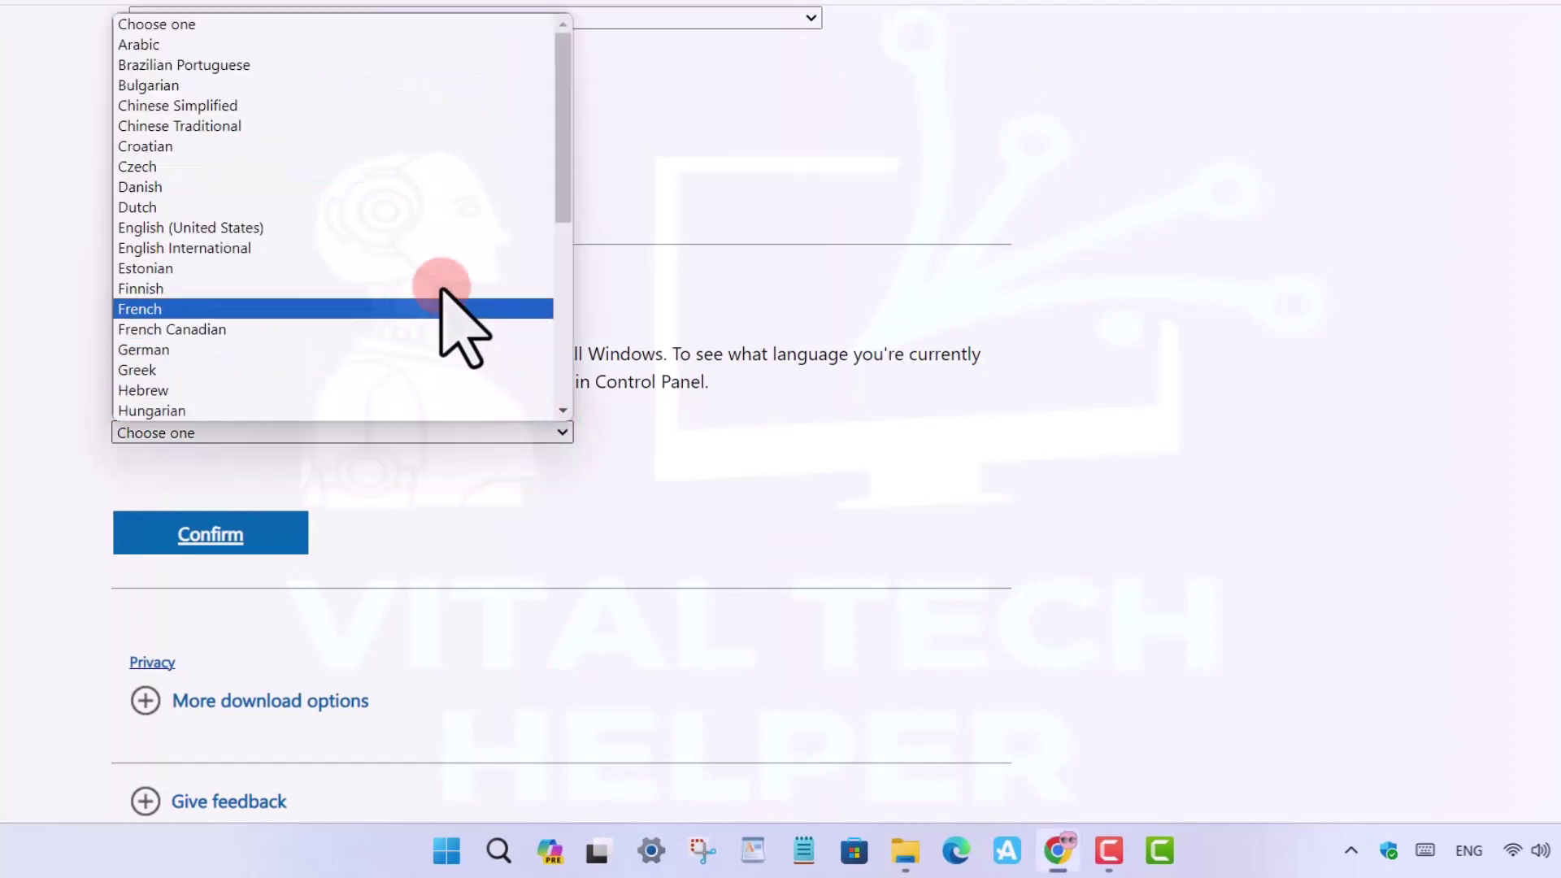
pyautogui.click(399, 232)
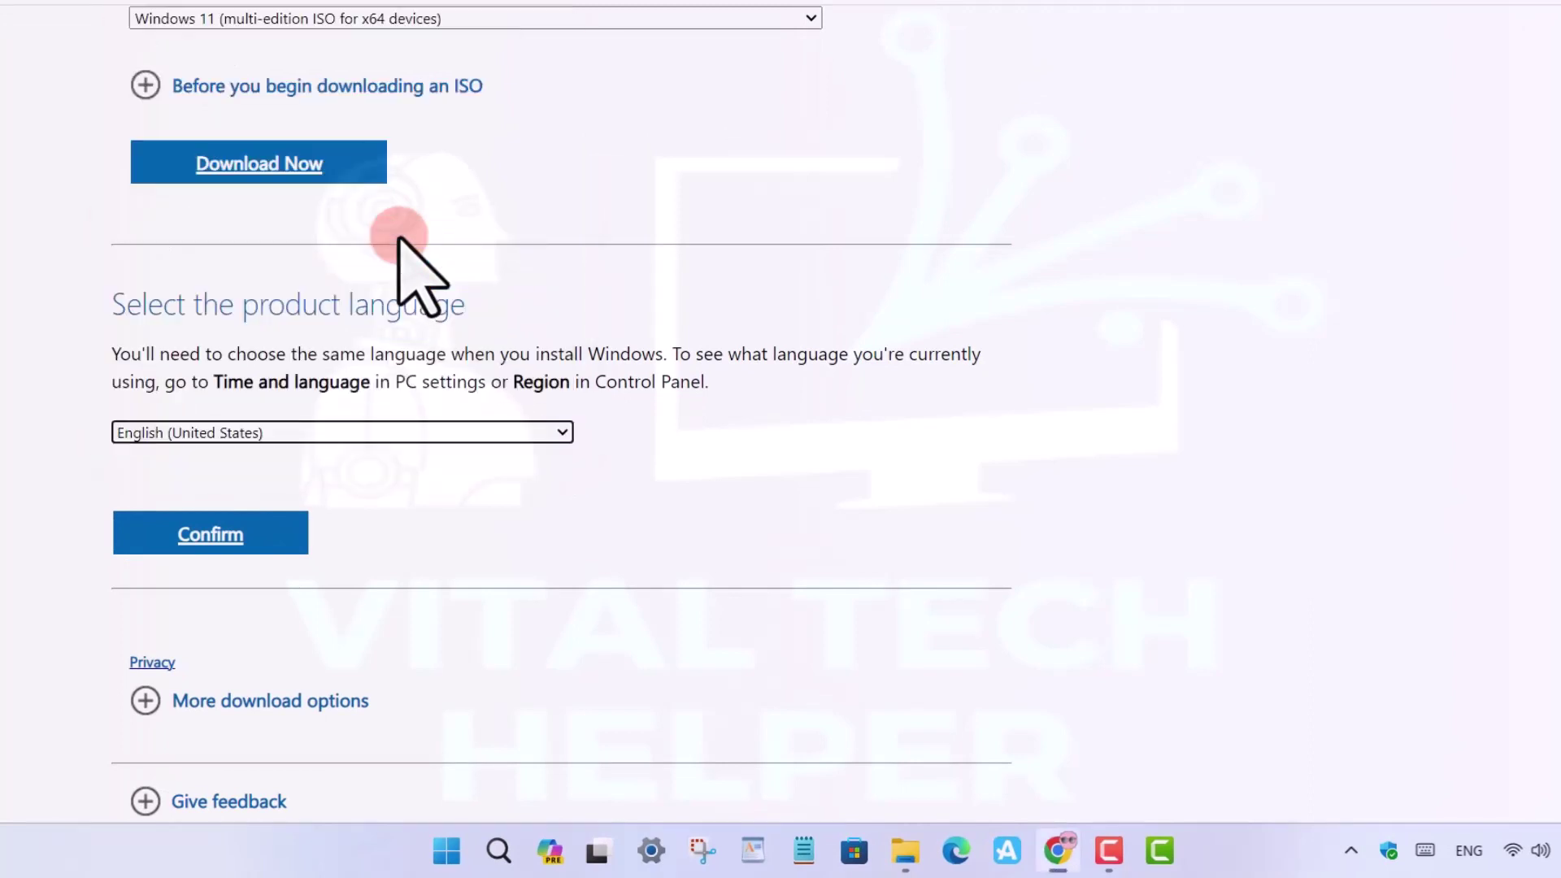
pyautogui.click(230, 537)
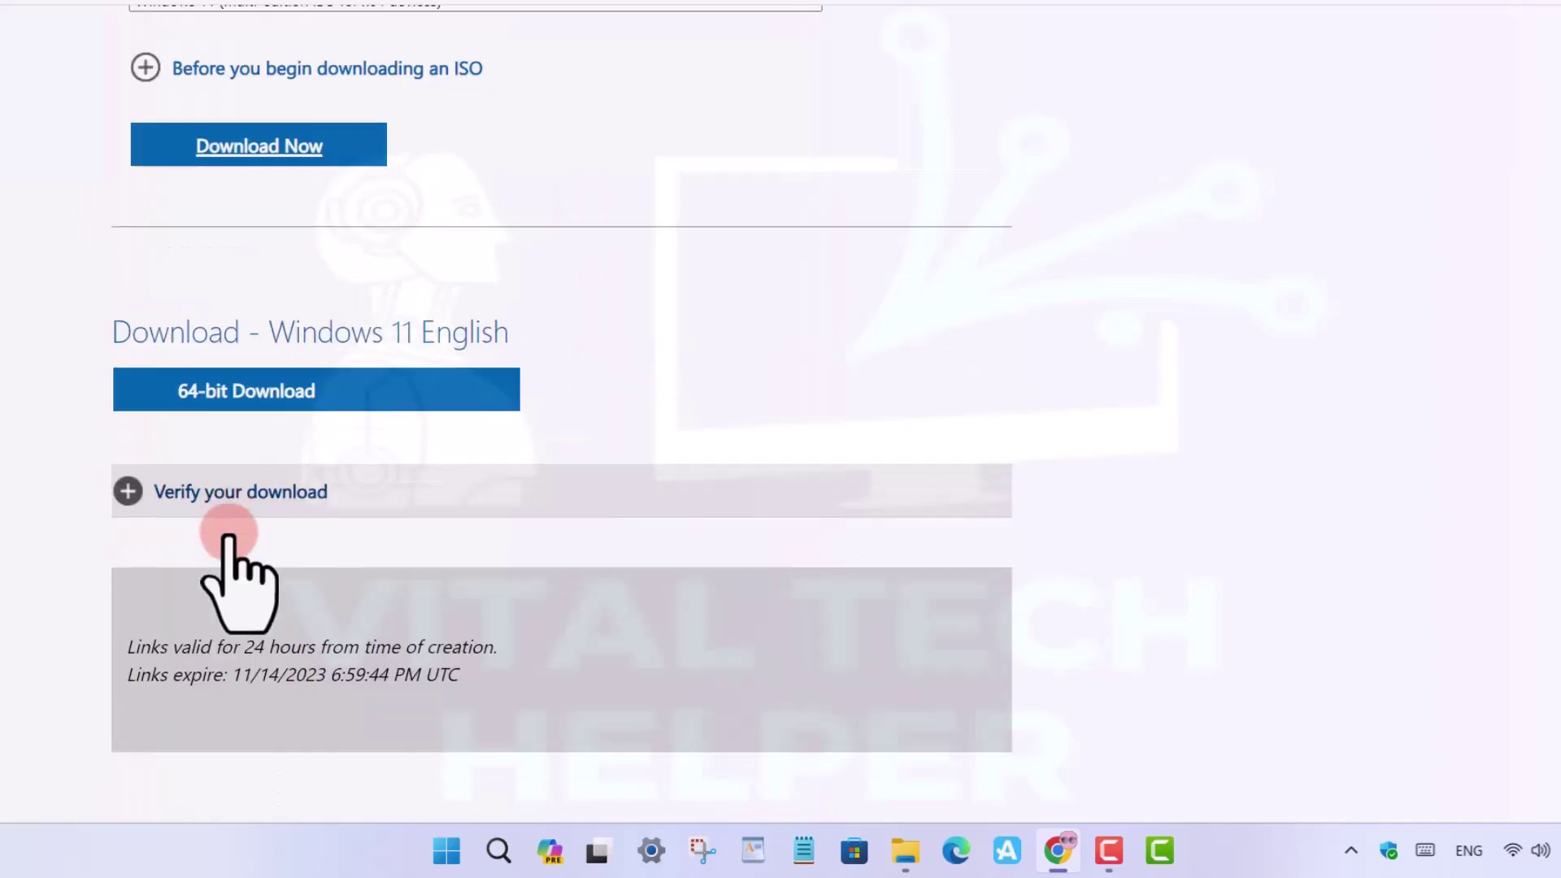
# Step: Scroll to the 64-bit download link and open the Downloads folder on Admin (E:)
pyautogui.scroll(-3, 229, 536)
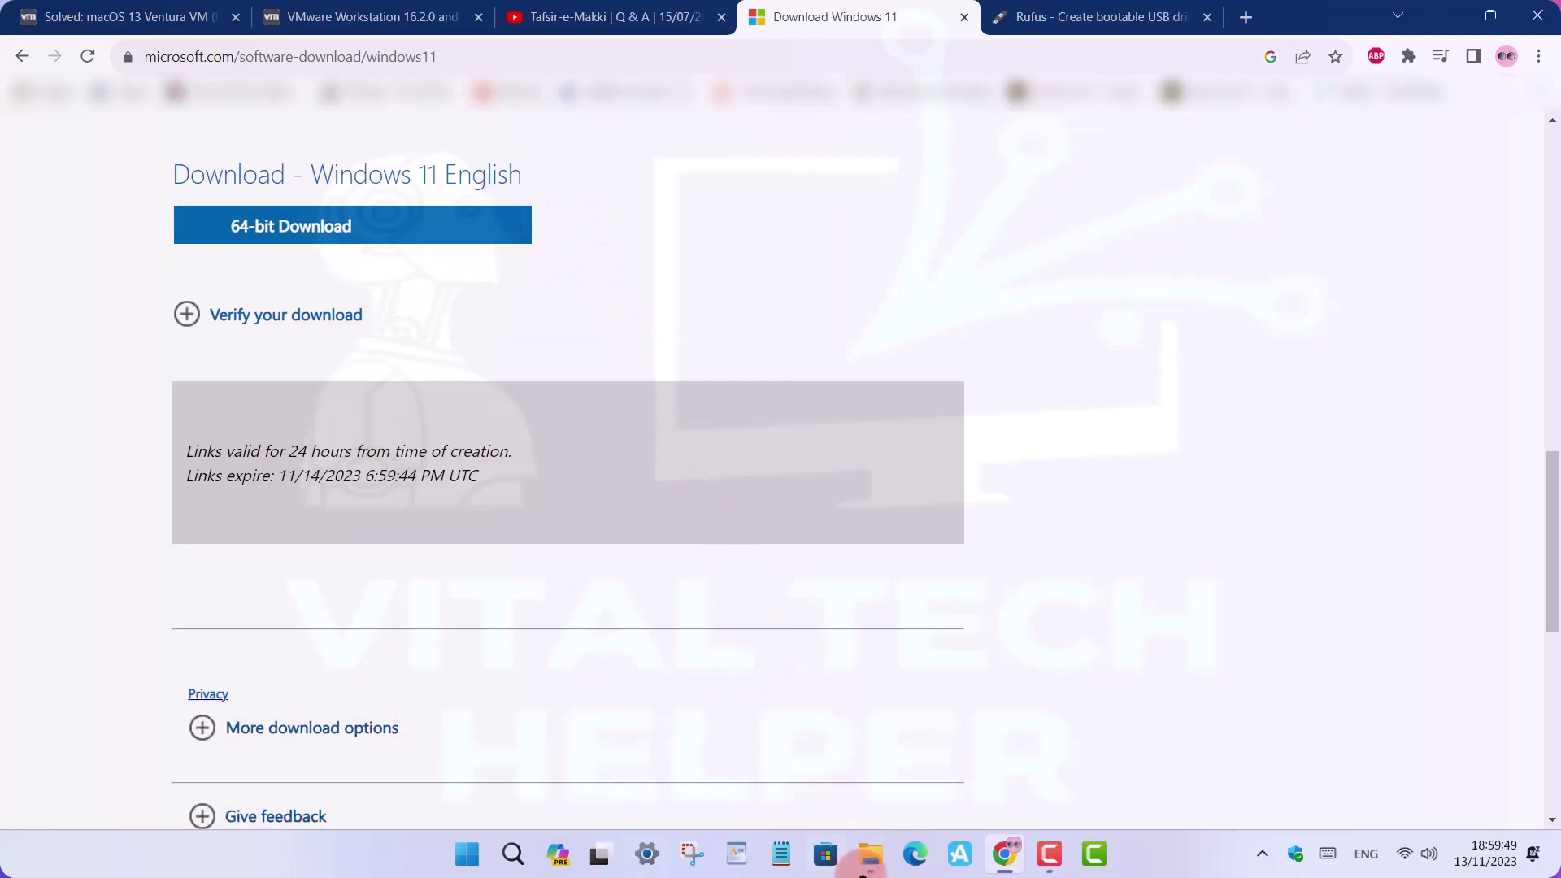
pyautogui.click(868, 854)
pyautogui.doubleClick(493, 345)
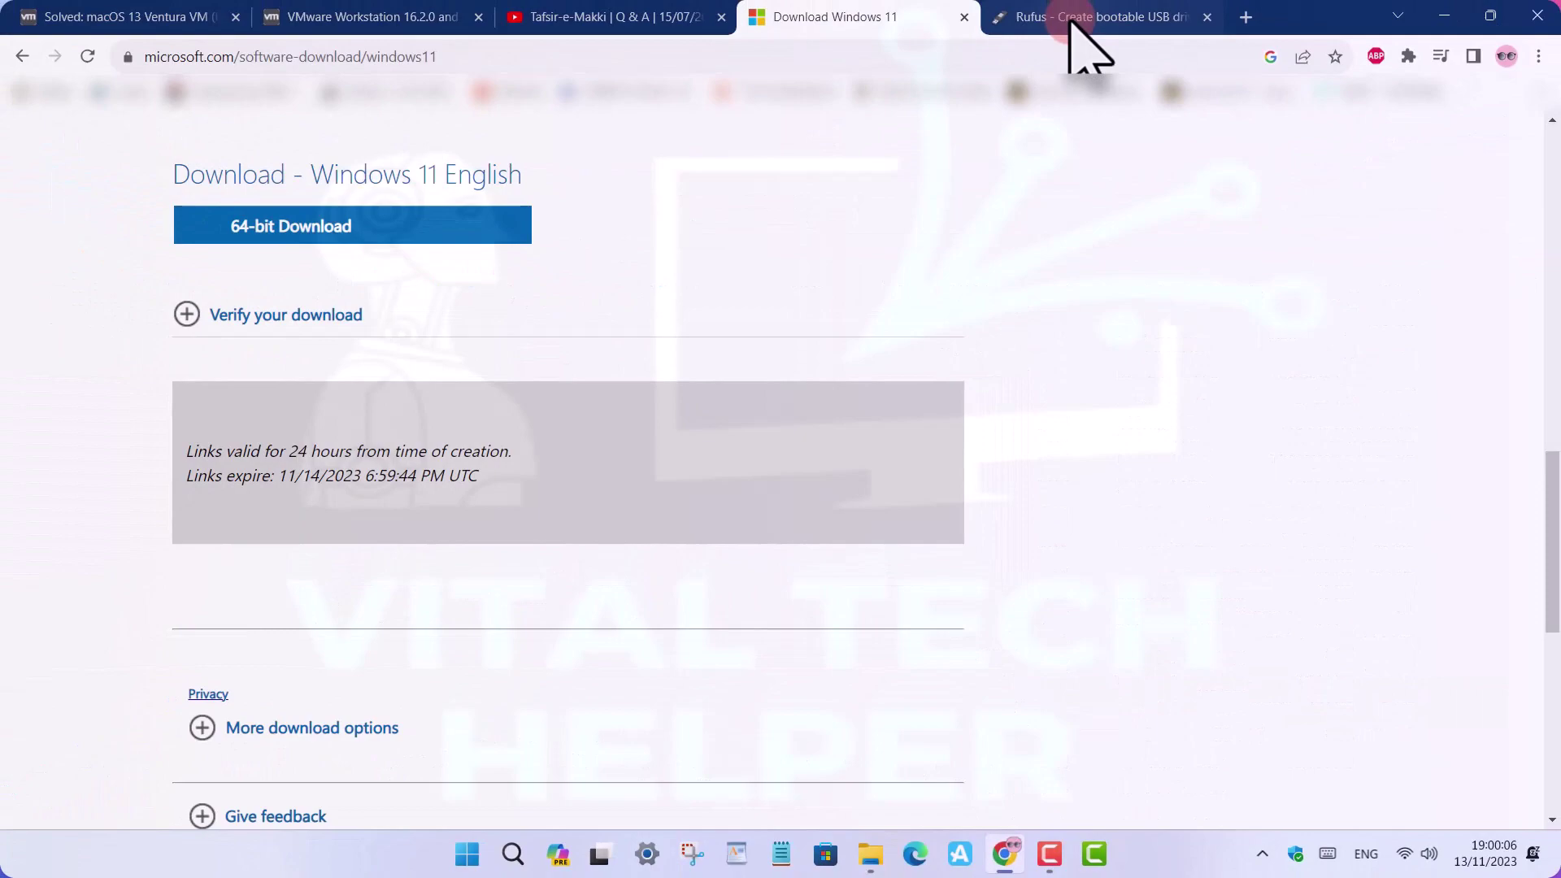
# Step: On rufus.ie, scroll to the Download section and download the standard x64 release rufus-4.3.exe
pyautogui.click(1070, 23)
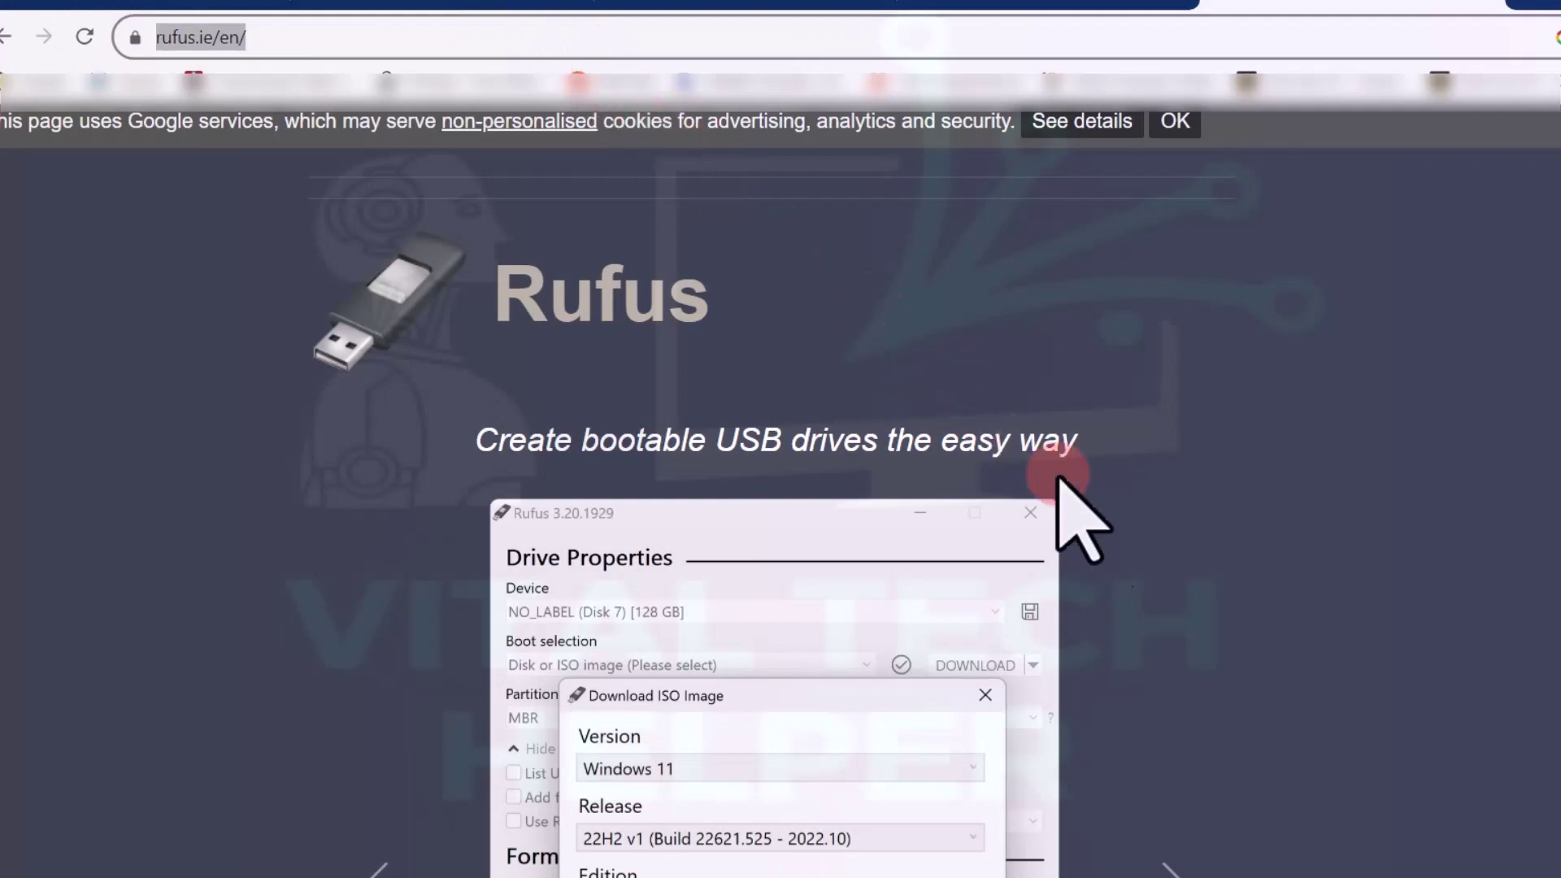
pyautogui.scroll(-6, 1237, 660)
pyautogui.scroll(-6, 1228, 630)
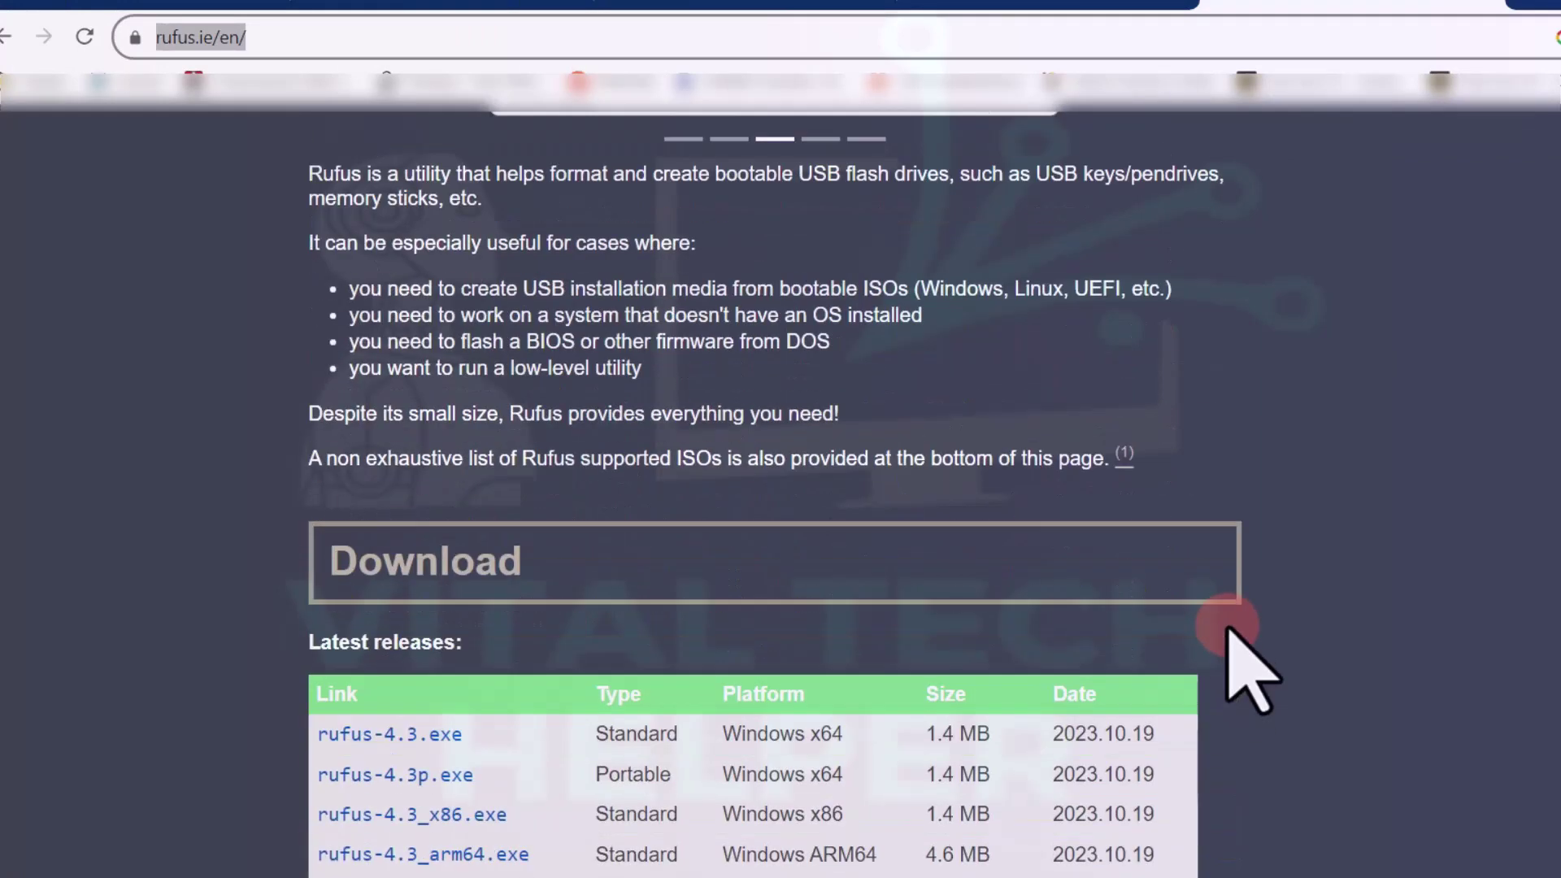
pyautogui.scroll(-5, 1265, 598)
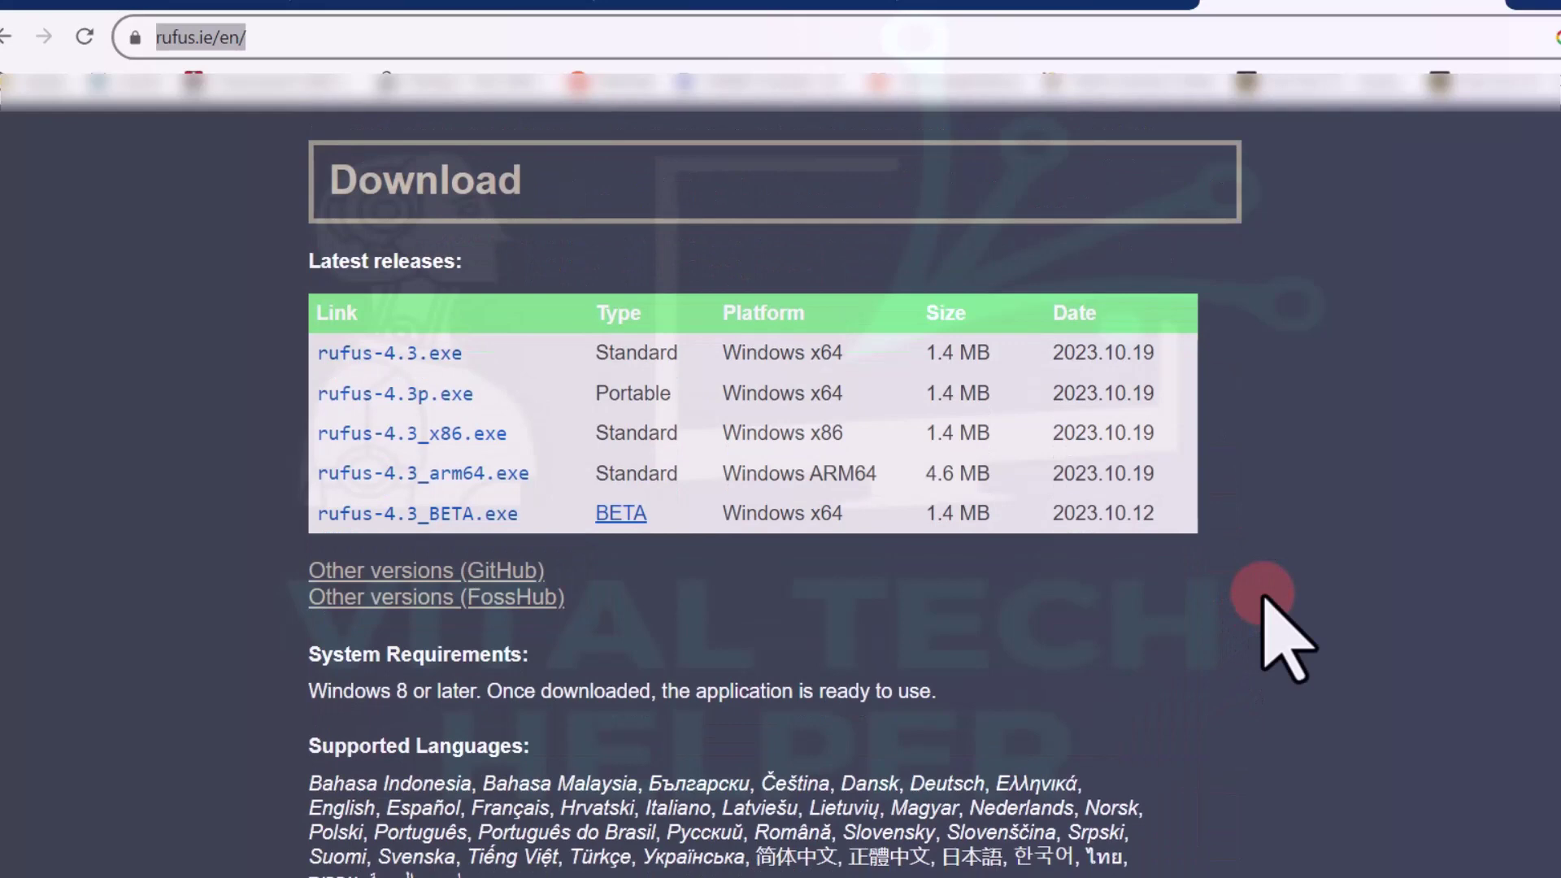
pyautogui.click(321, 355)
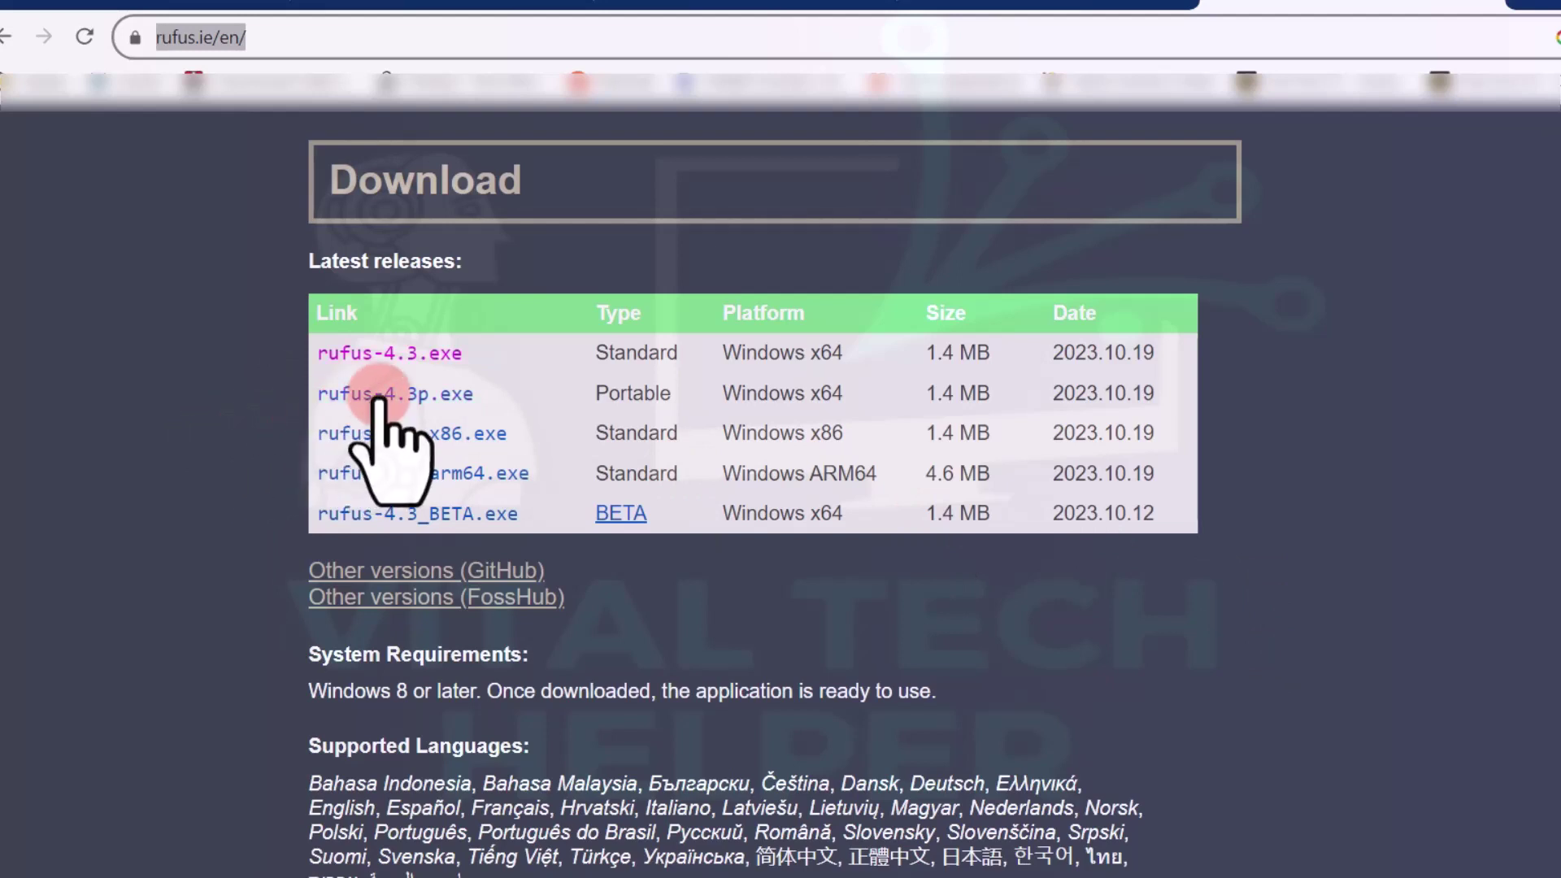
pyautogui.click(404, 355)
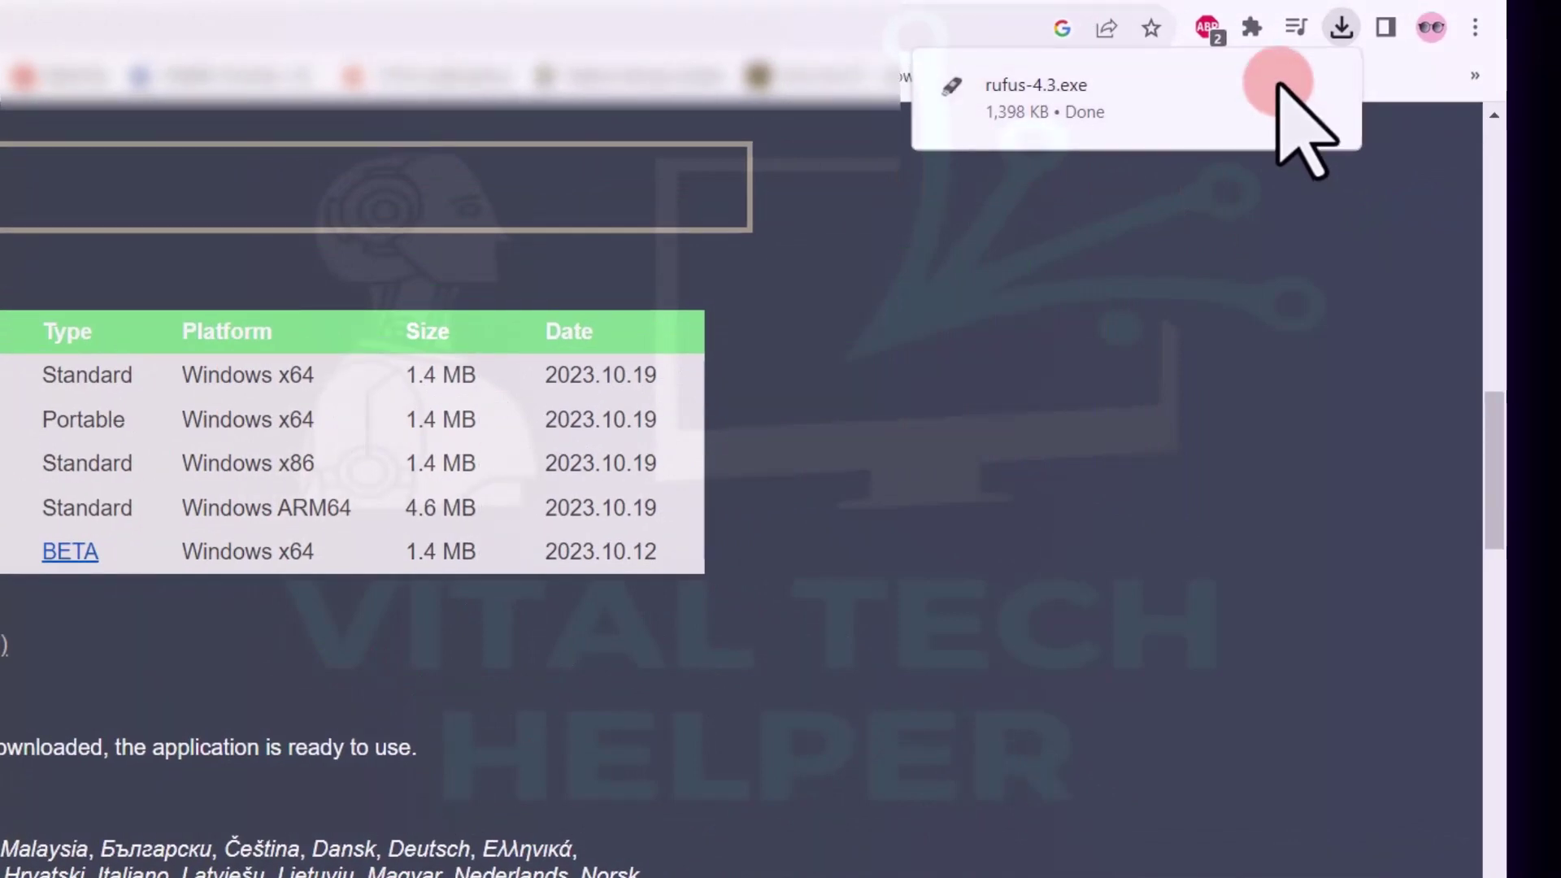
pyautogui.moveTo(1277, 84)
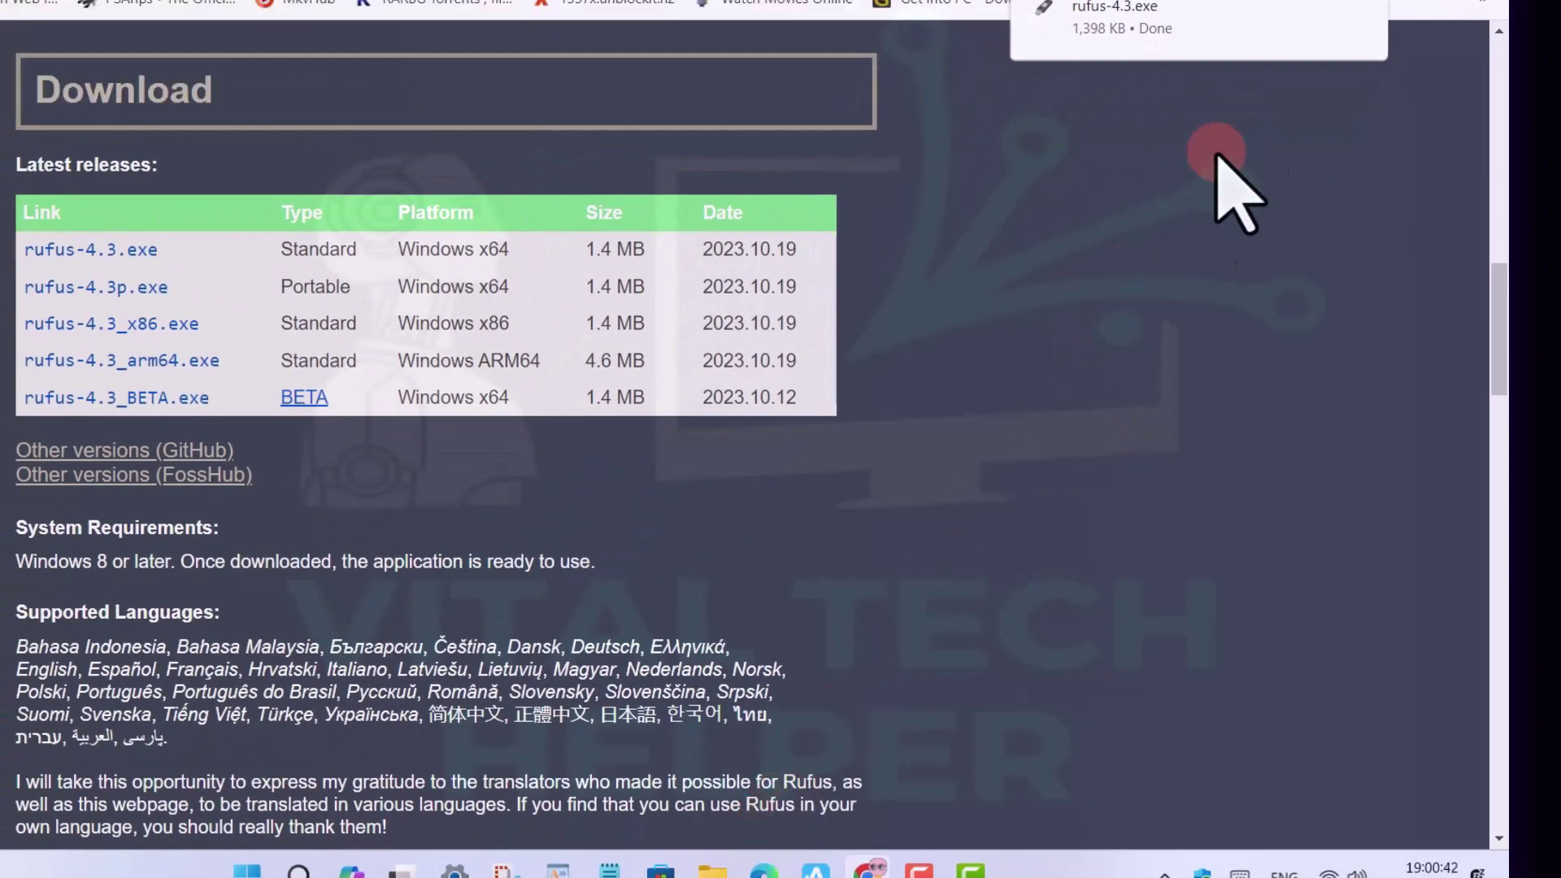
# Step: Run rufus-4.3.exe from Downloads as administrator and allow it to check for updates online
pyautogui.click(1317, 9)
pyautogui.click(360, 303)
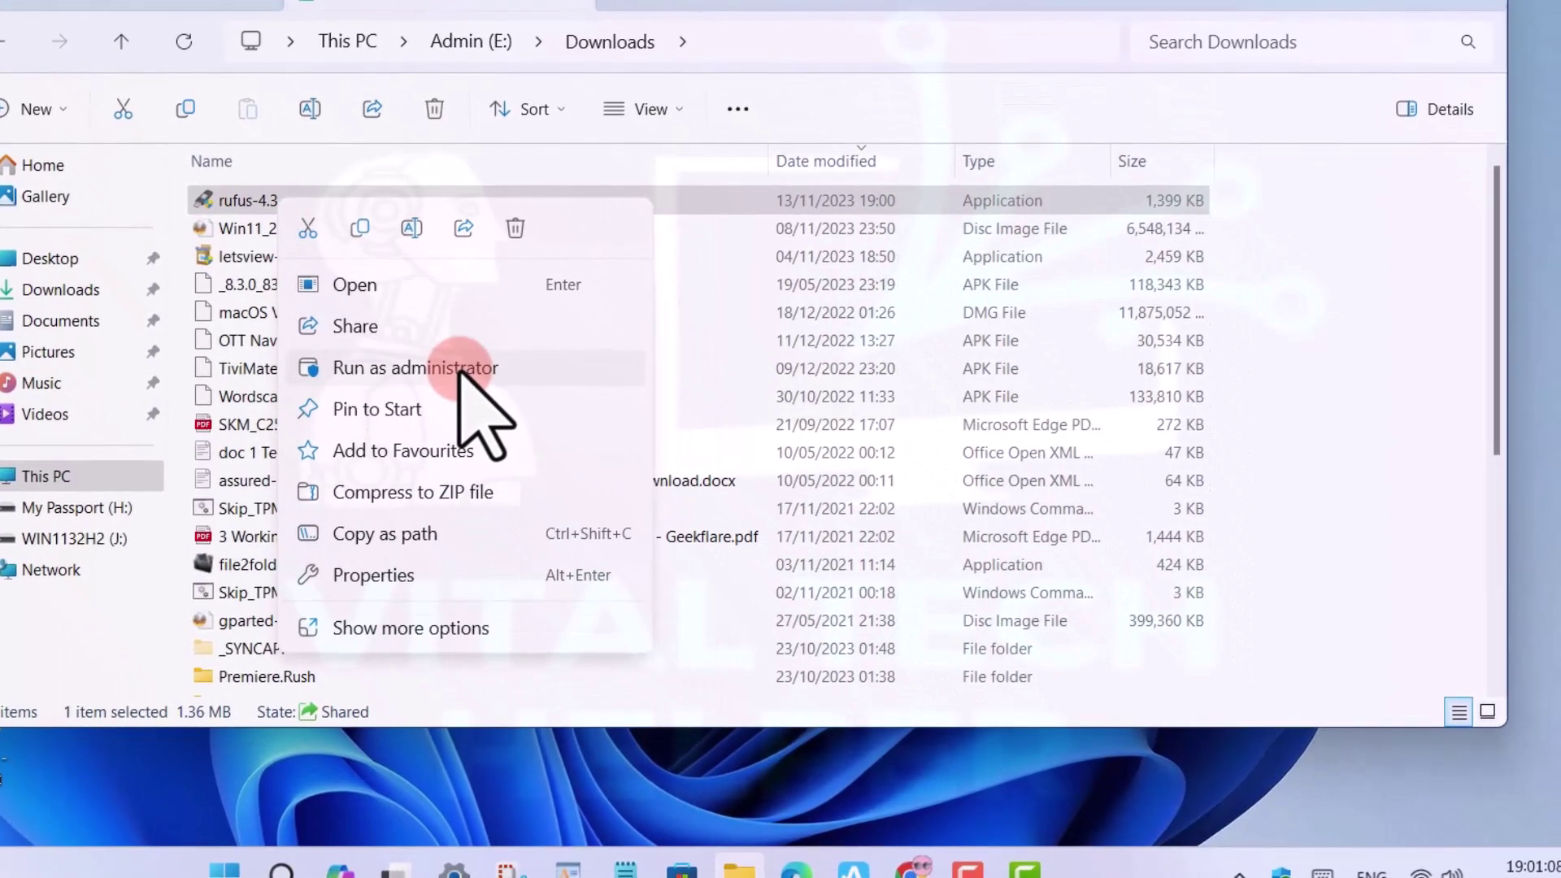
pyautogui.click(461, 370)
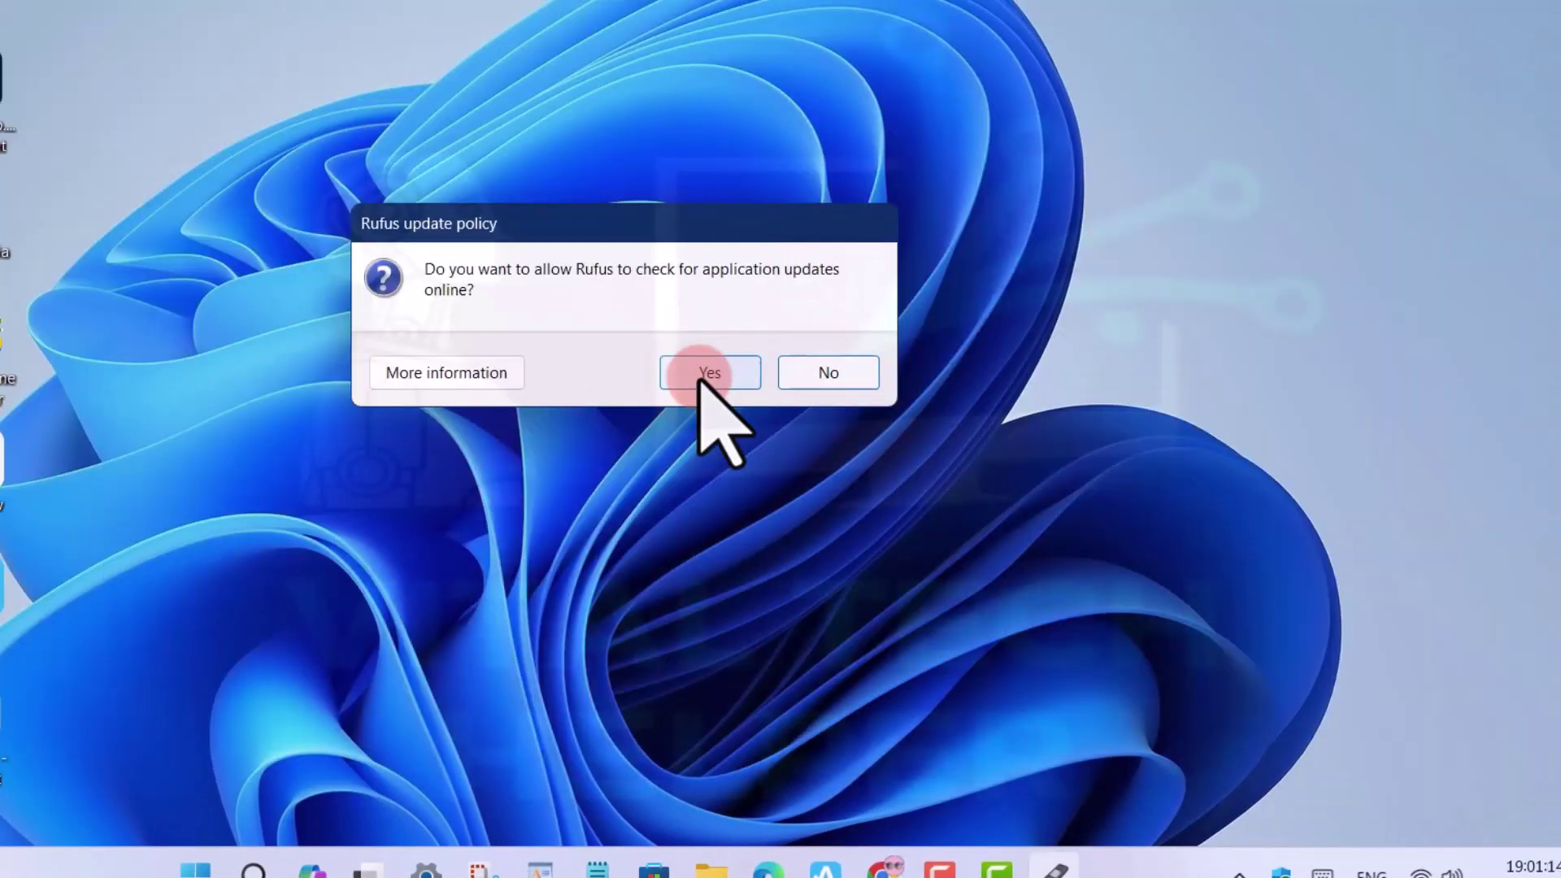
pyautogui.click(707, 373)
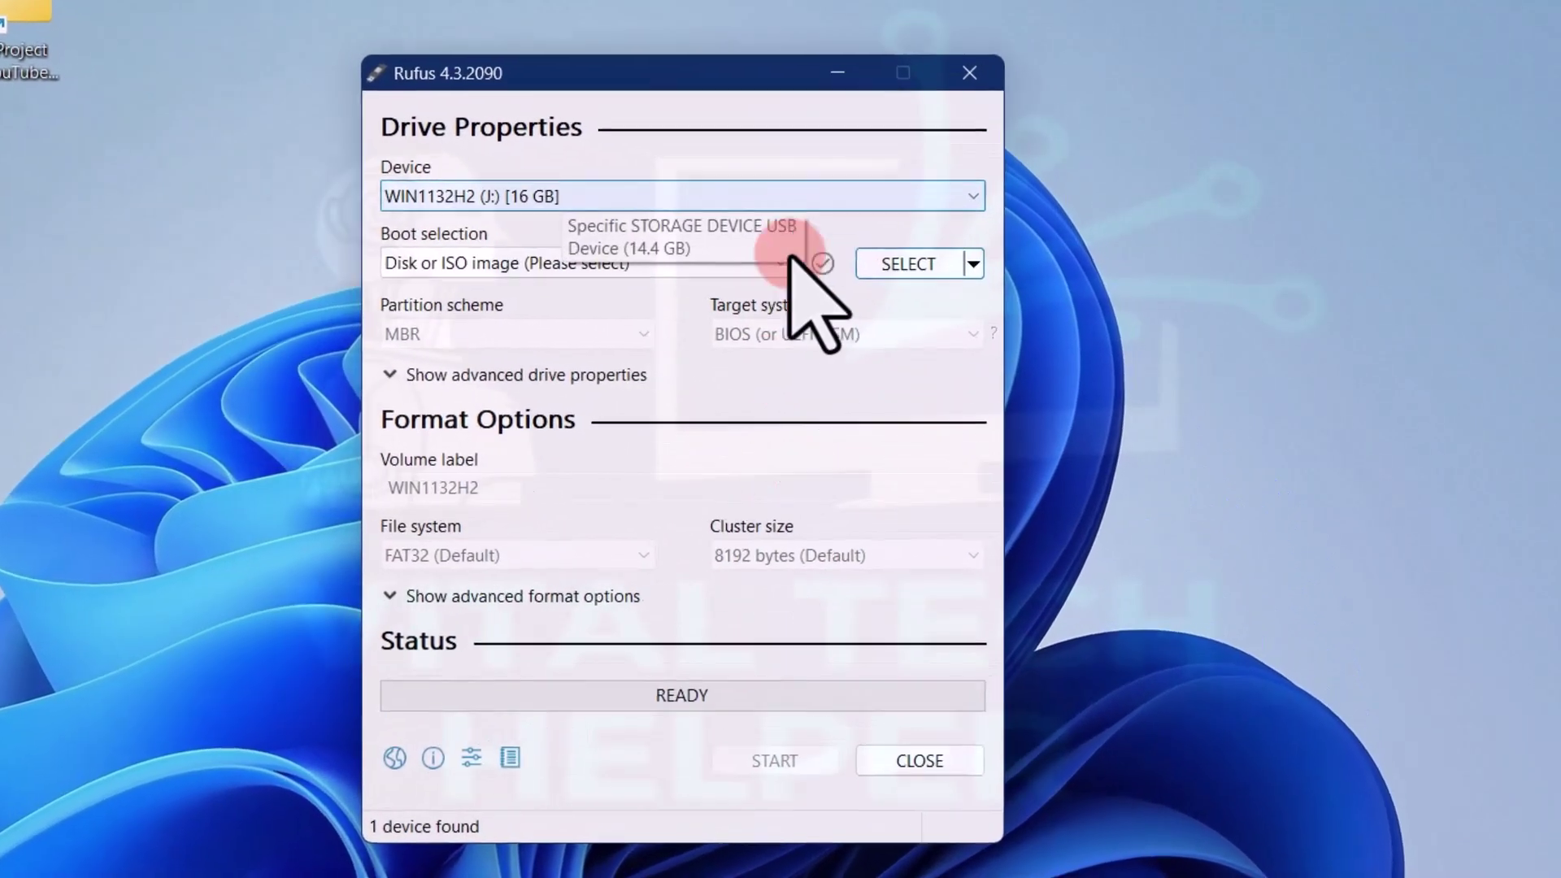
# Step: Keep the 16 GB J: drive as target and load the Win11_23H2_English_x64.iso image
pyautogui.click(802, 200)
pyautogui.click(803, 201)
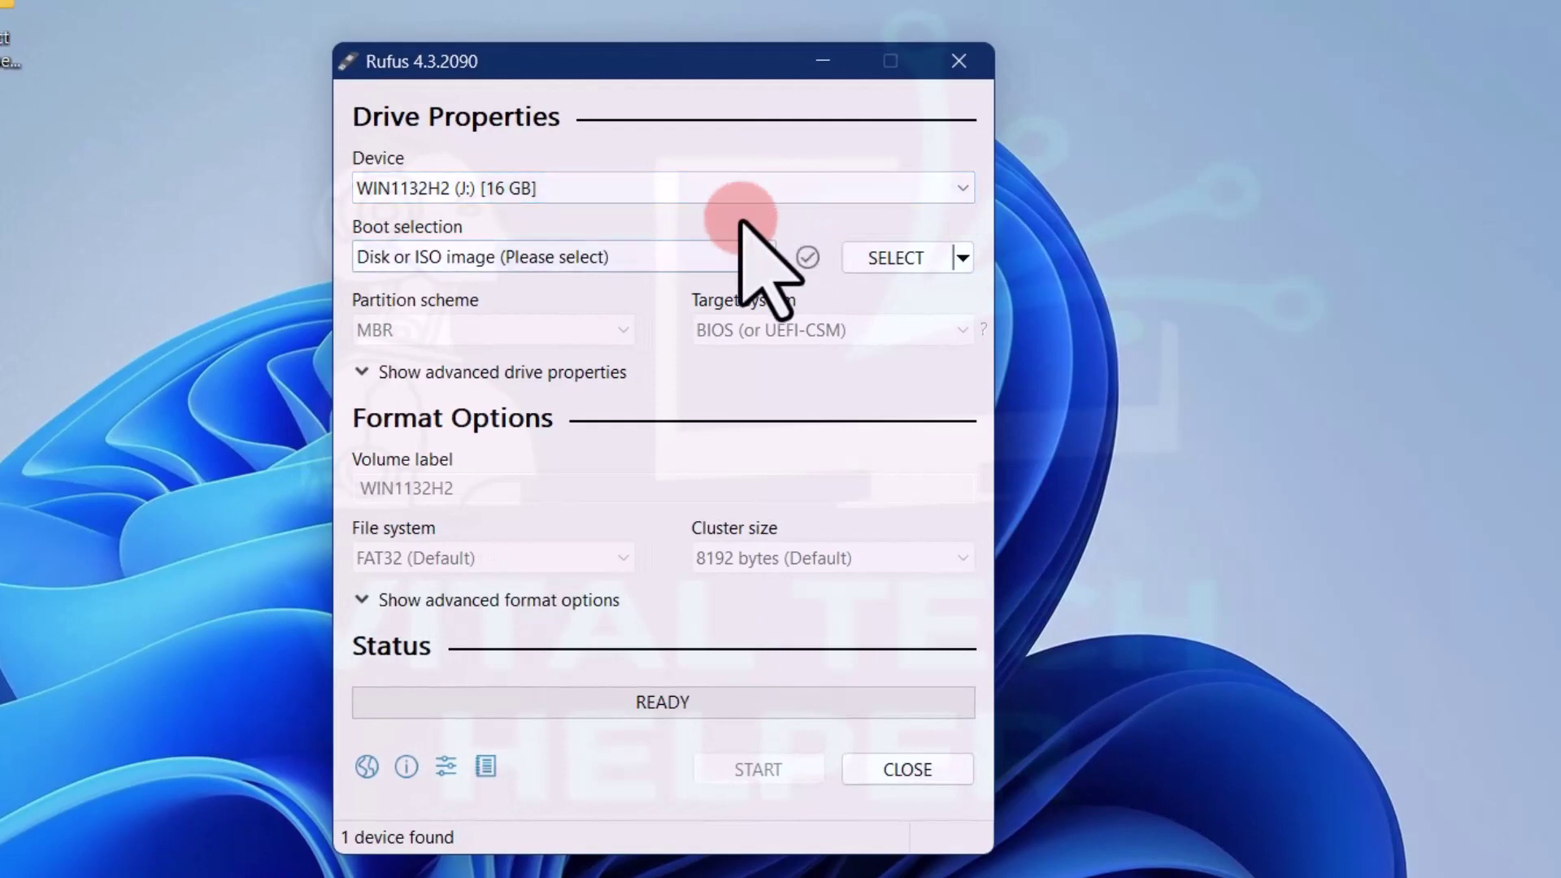
pyautogui.click(685, 259)
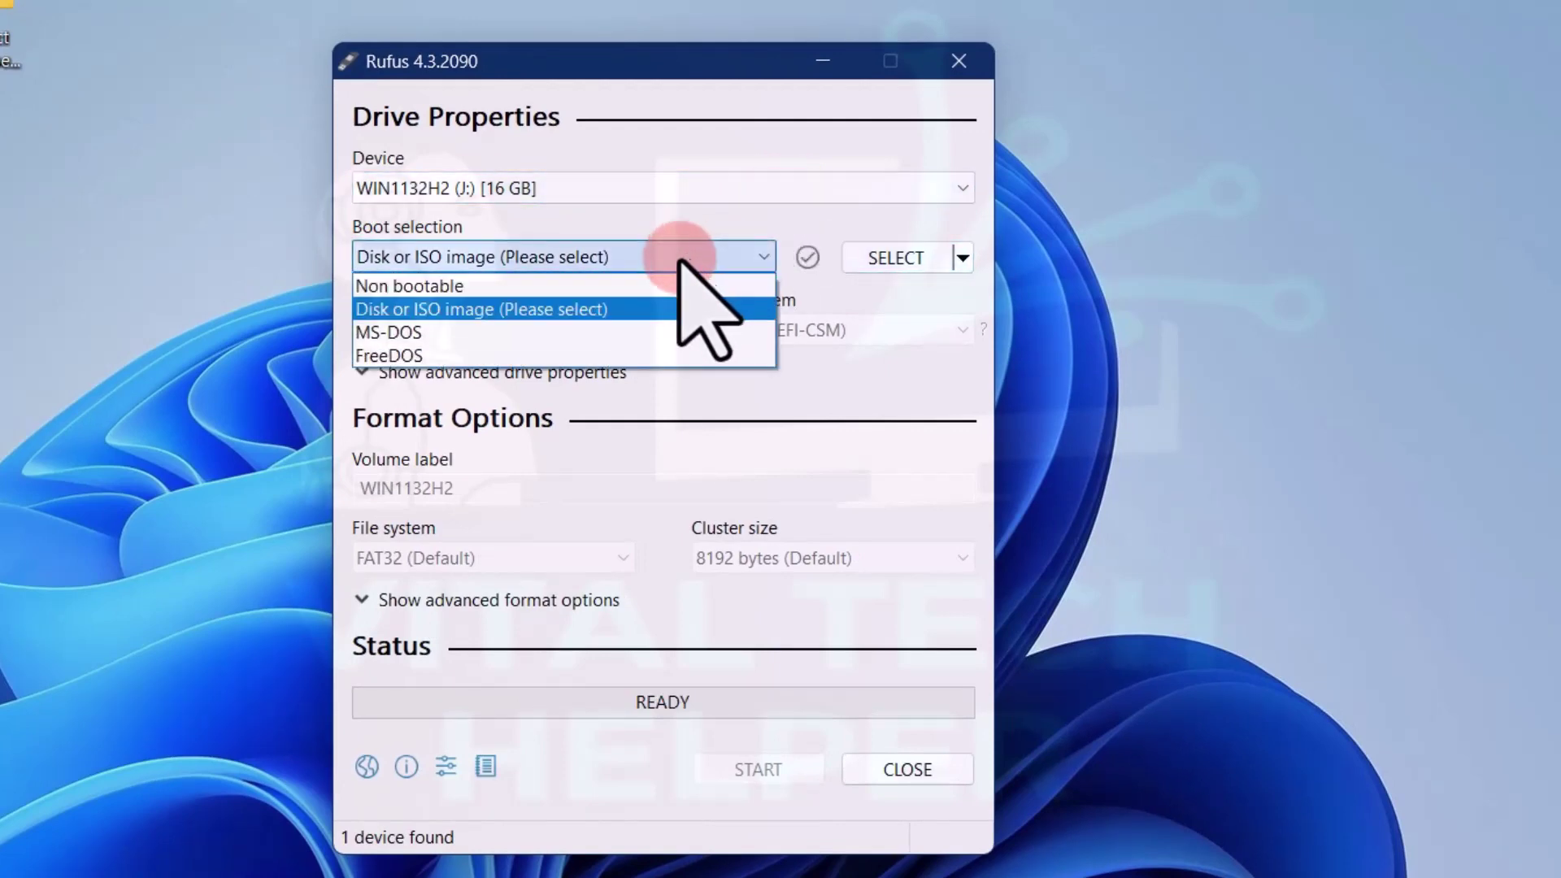
pyautogui.click(640, 311)
pyautogui.click(899, 259)
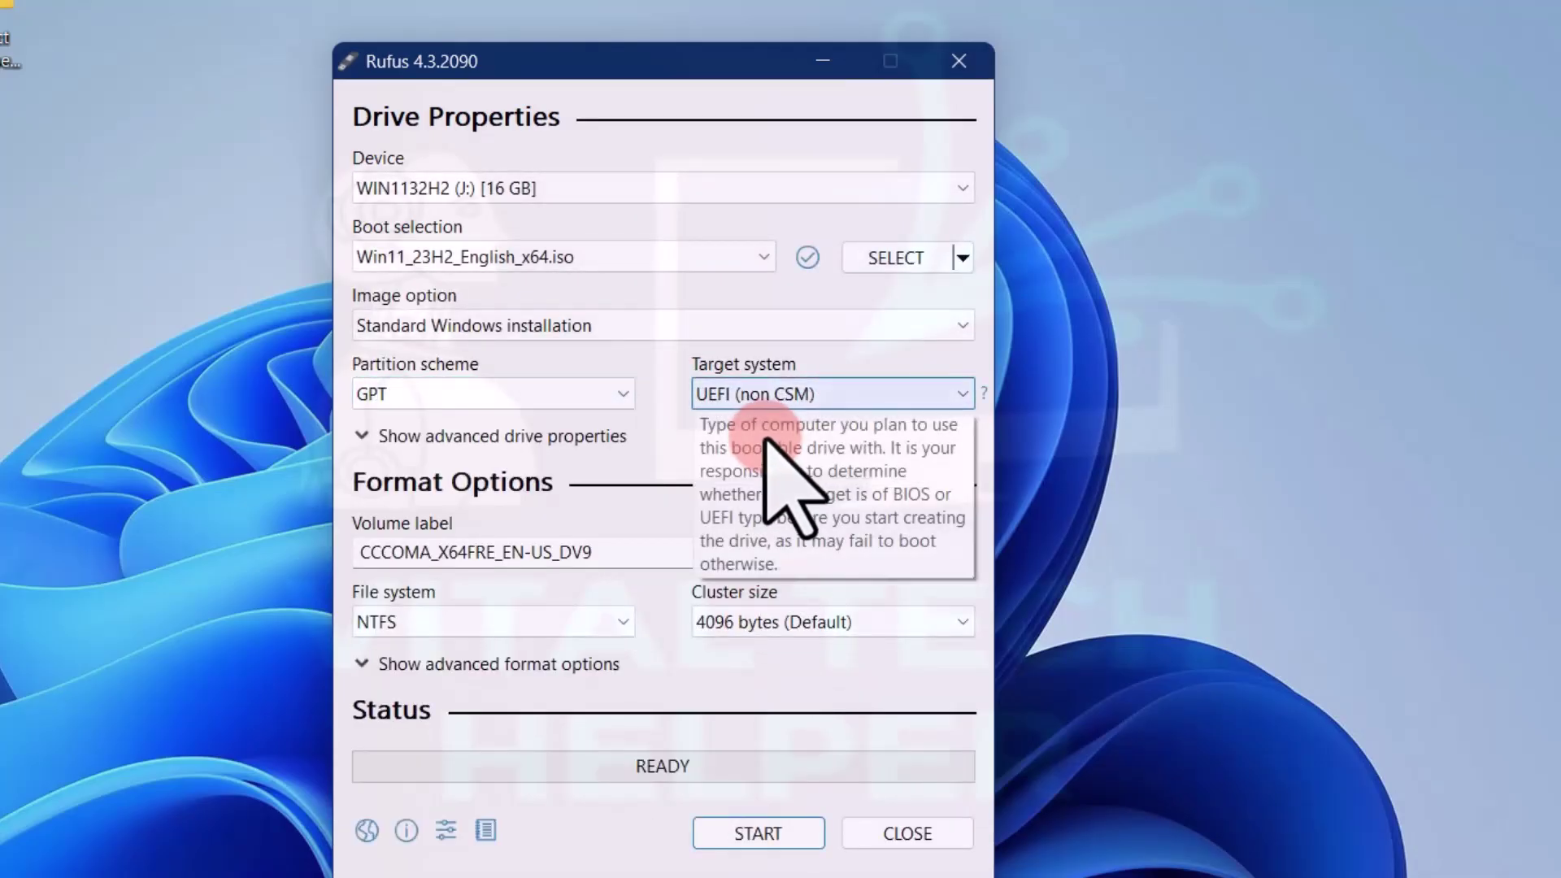
# Step: Set the partition scheme to MBR and the volume label to 'windows 11 23h2'
pyautogui.click(619, 394)
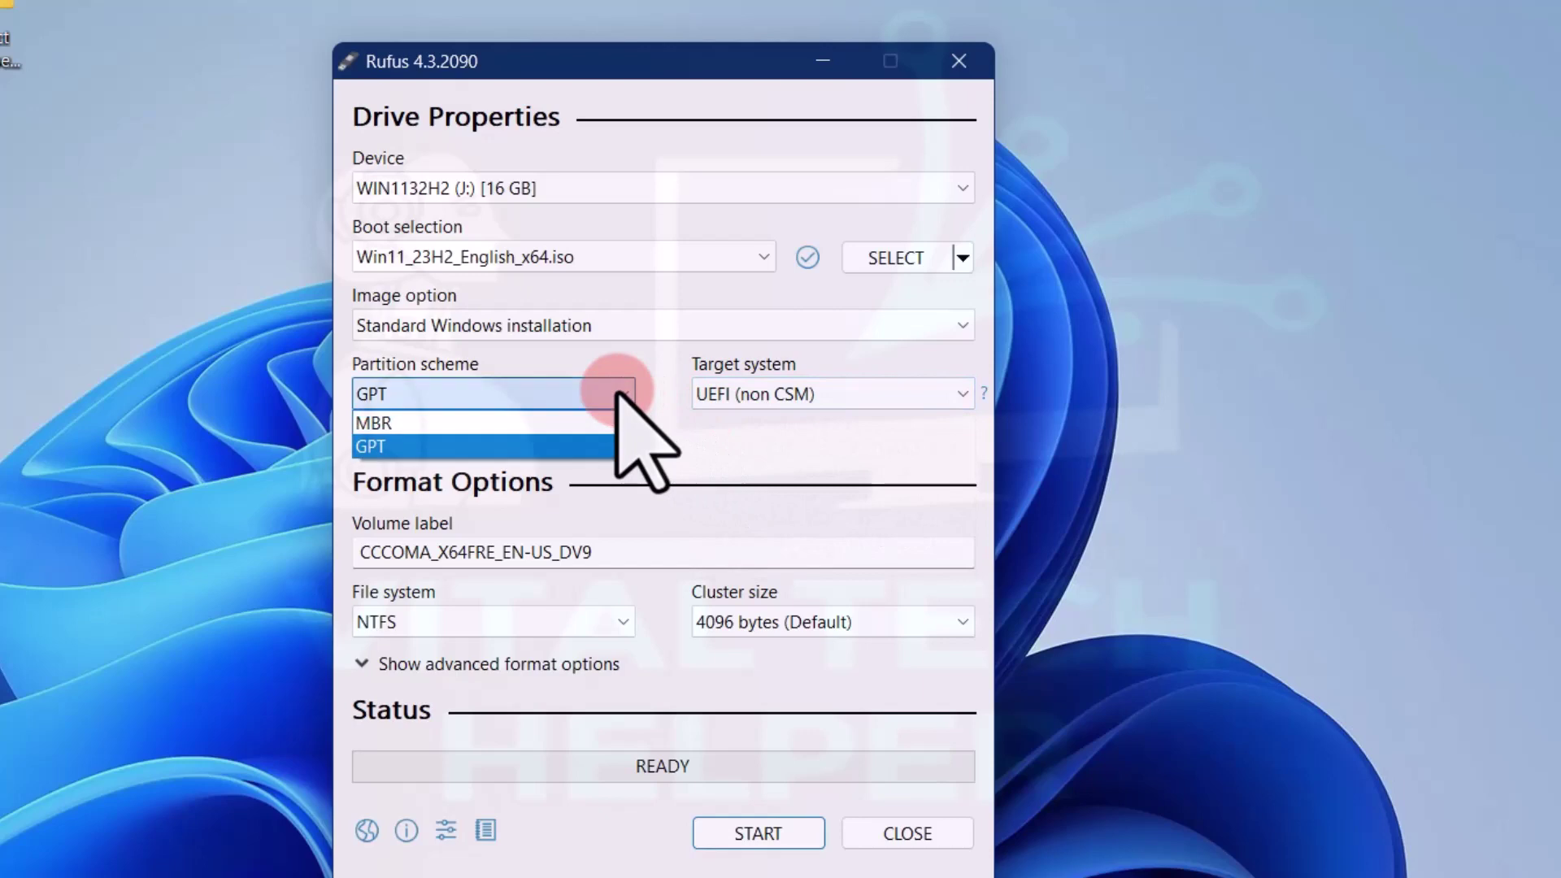
pyautogui.click(531, 423)
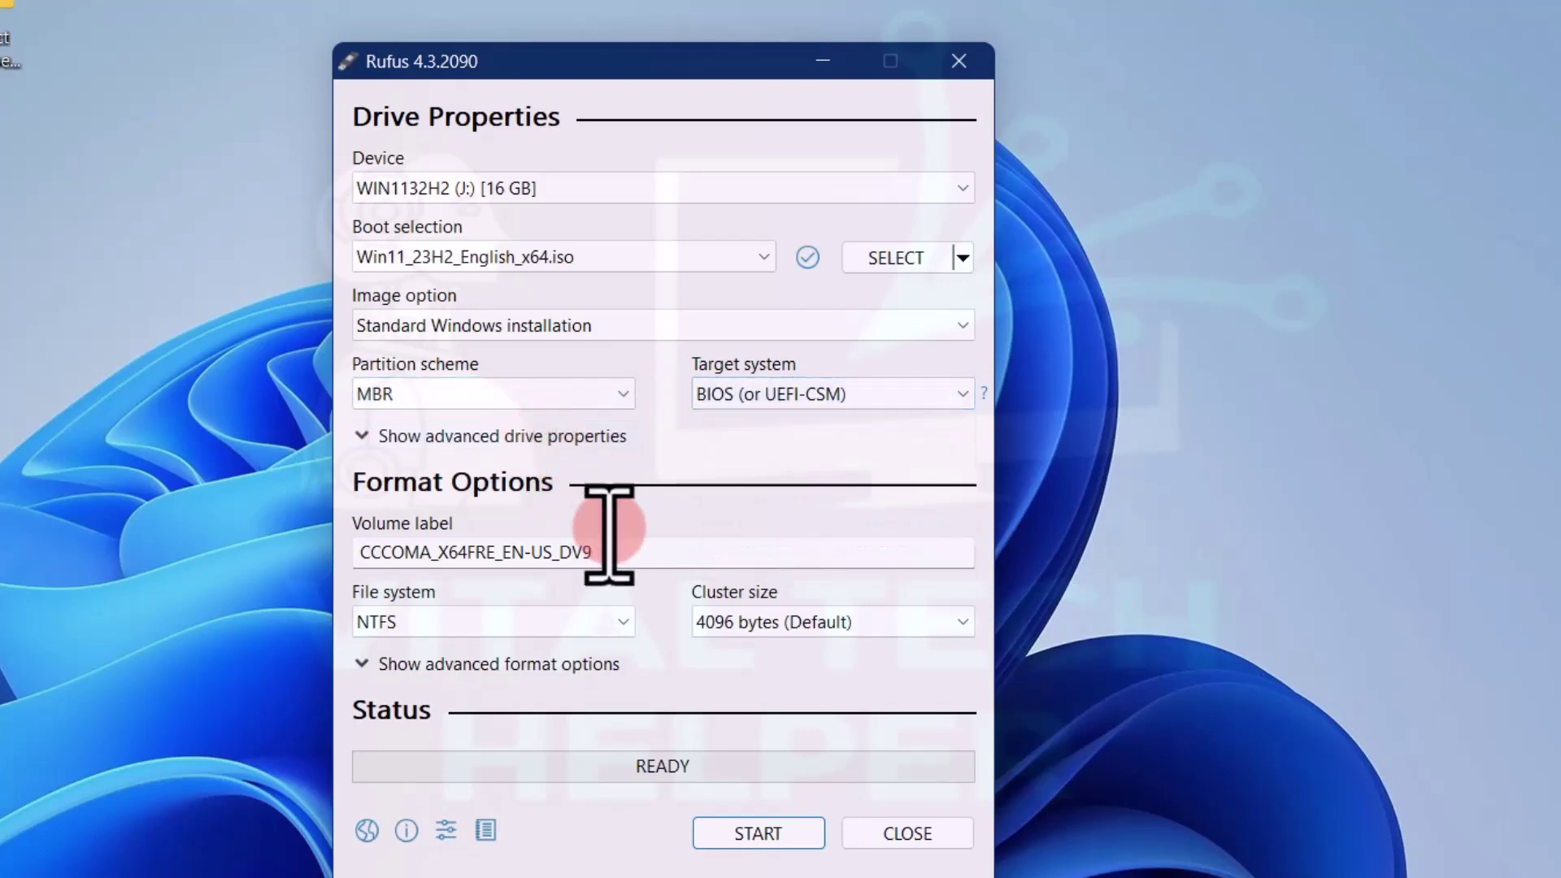
pyautogui.moveTo(609, 537); pyautogui.dragTo(348, 547)
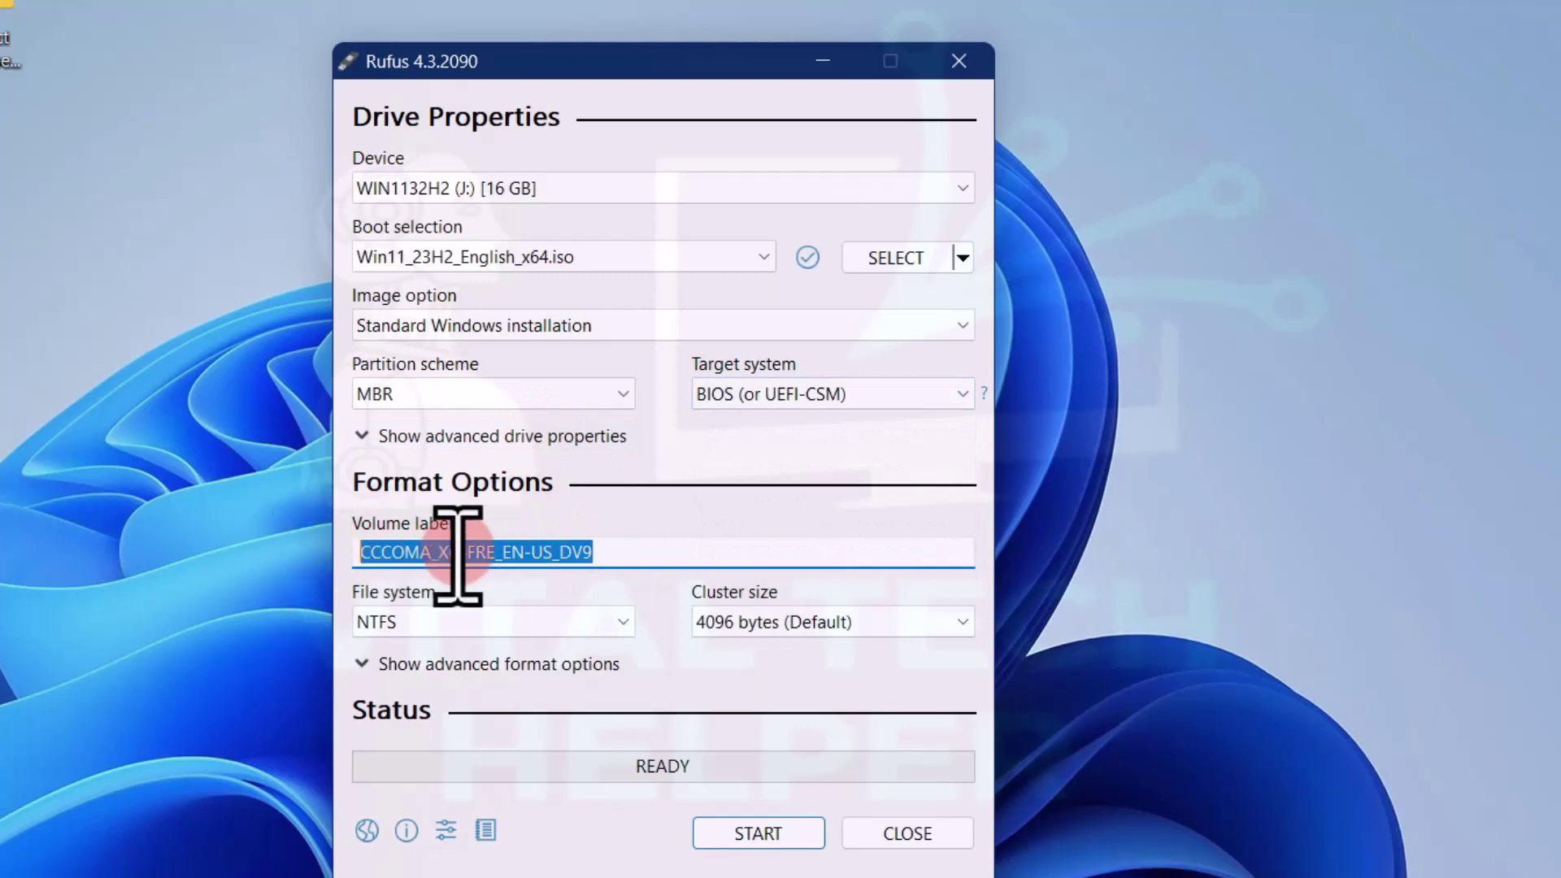
pyautogui.write('window')
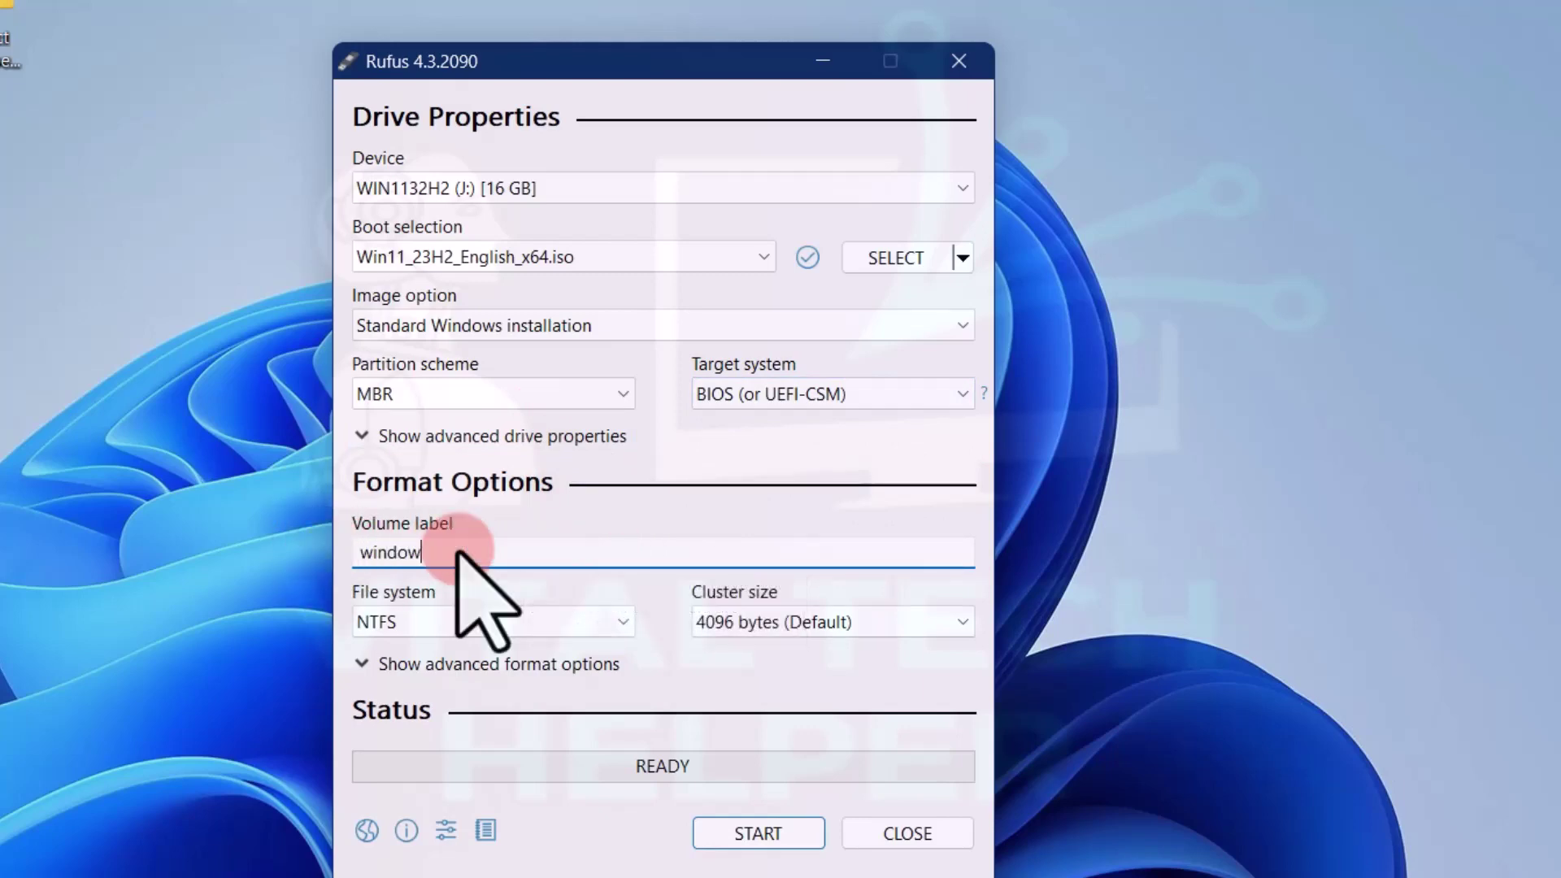
pyautogui.write('s 11 23h2')
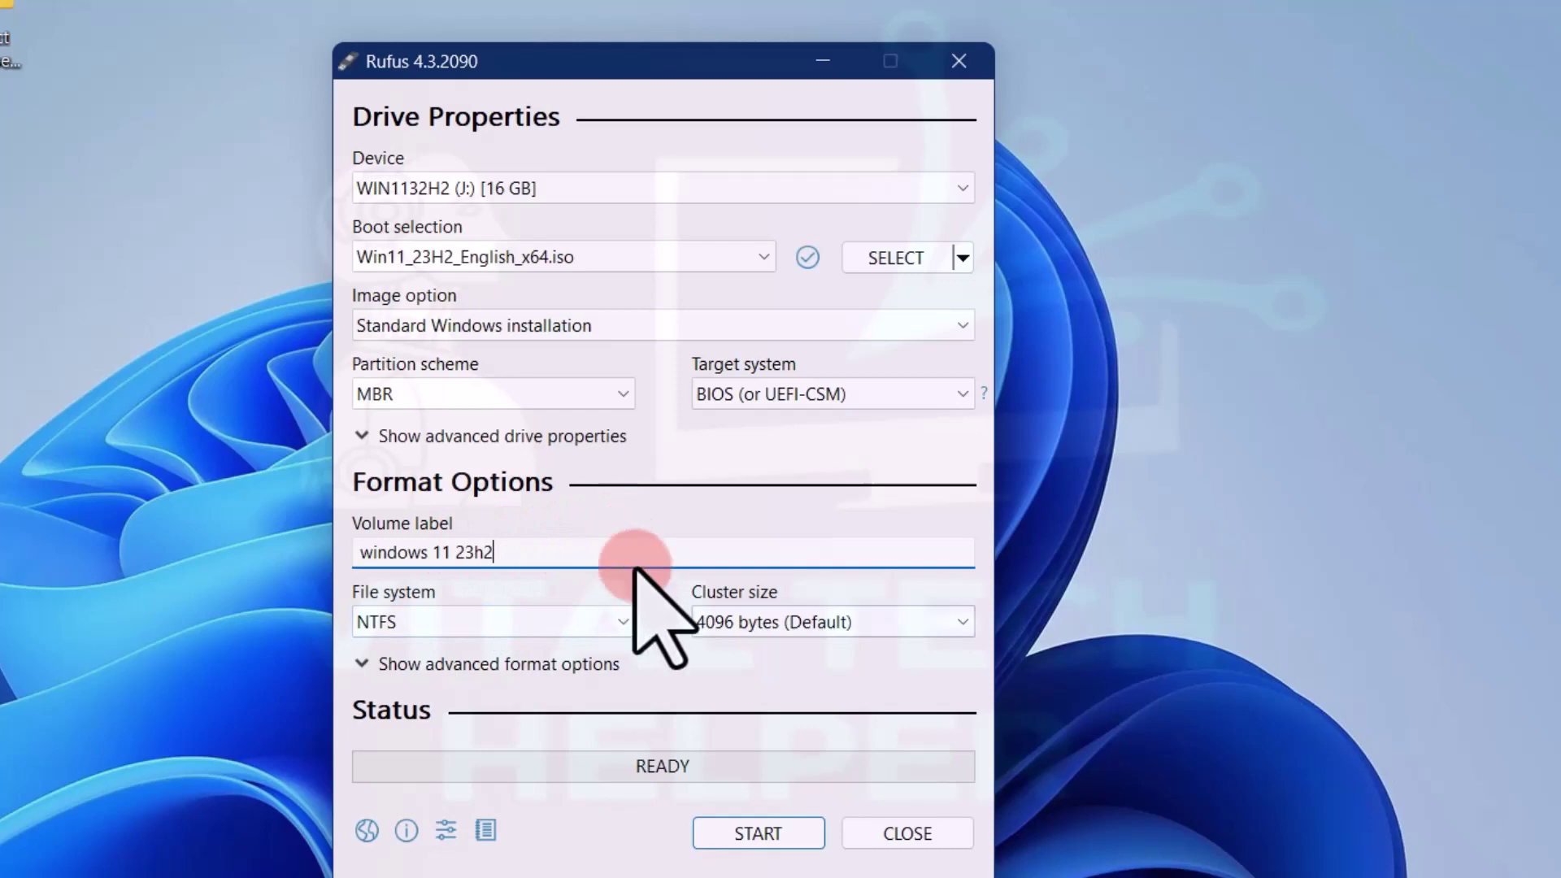
# Step: Start writing the ISO with TPM, Secure Boot and online-account requirements removed, accepting J: erasure
pyautogui.click(751, 829)
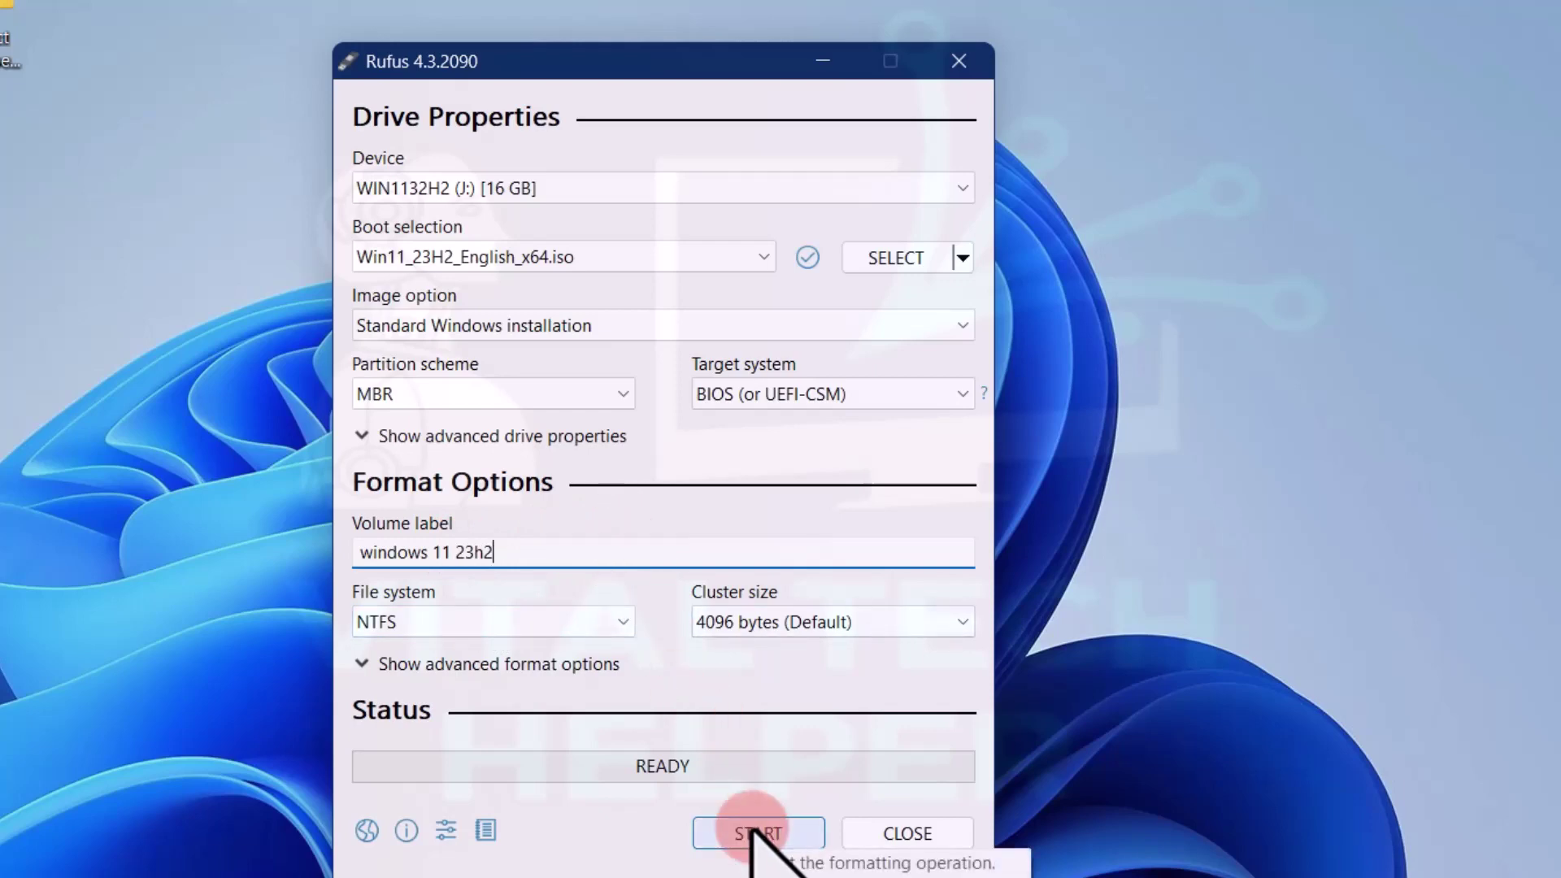
pyautogui.click(752, 830)
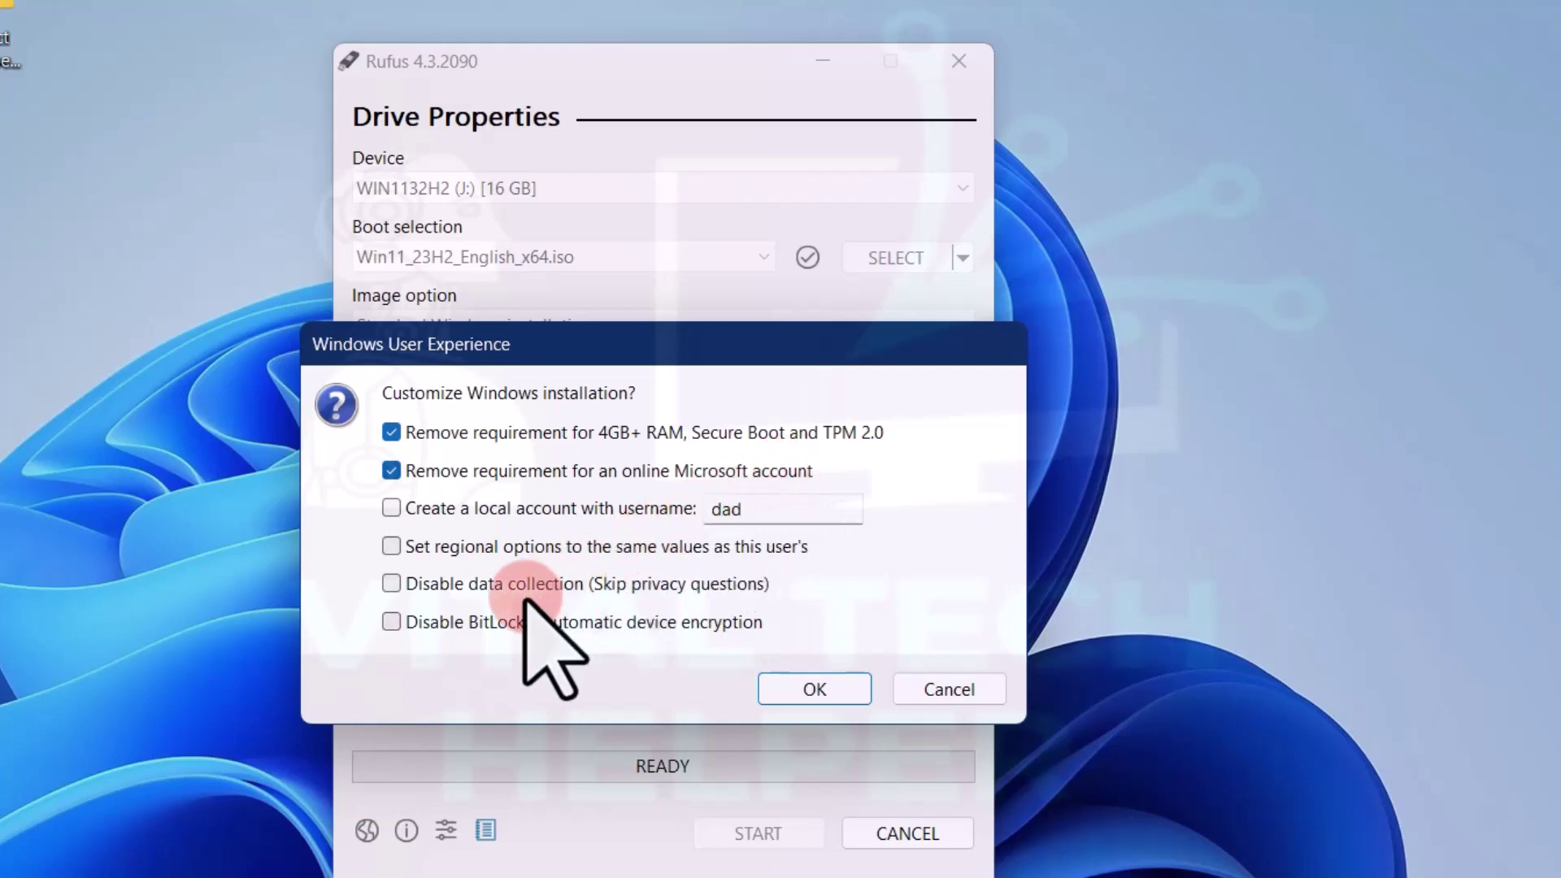
pyautogui.click(816, 688)
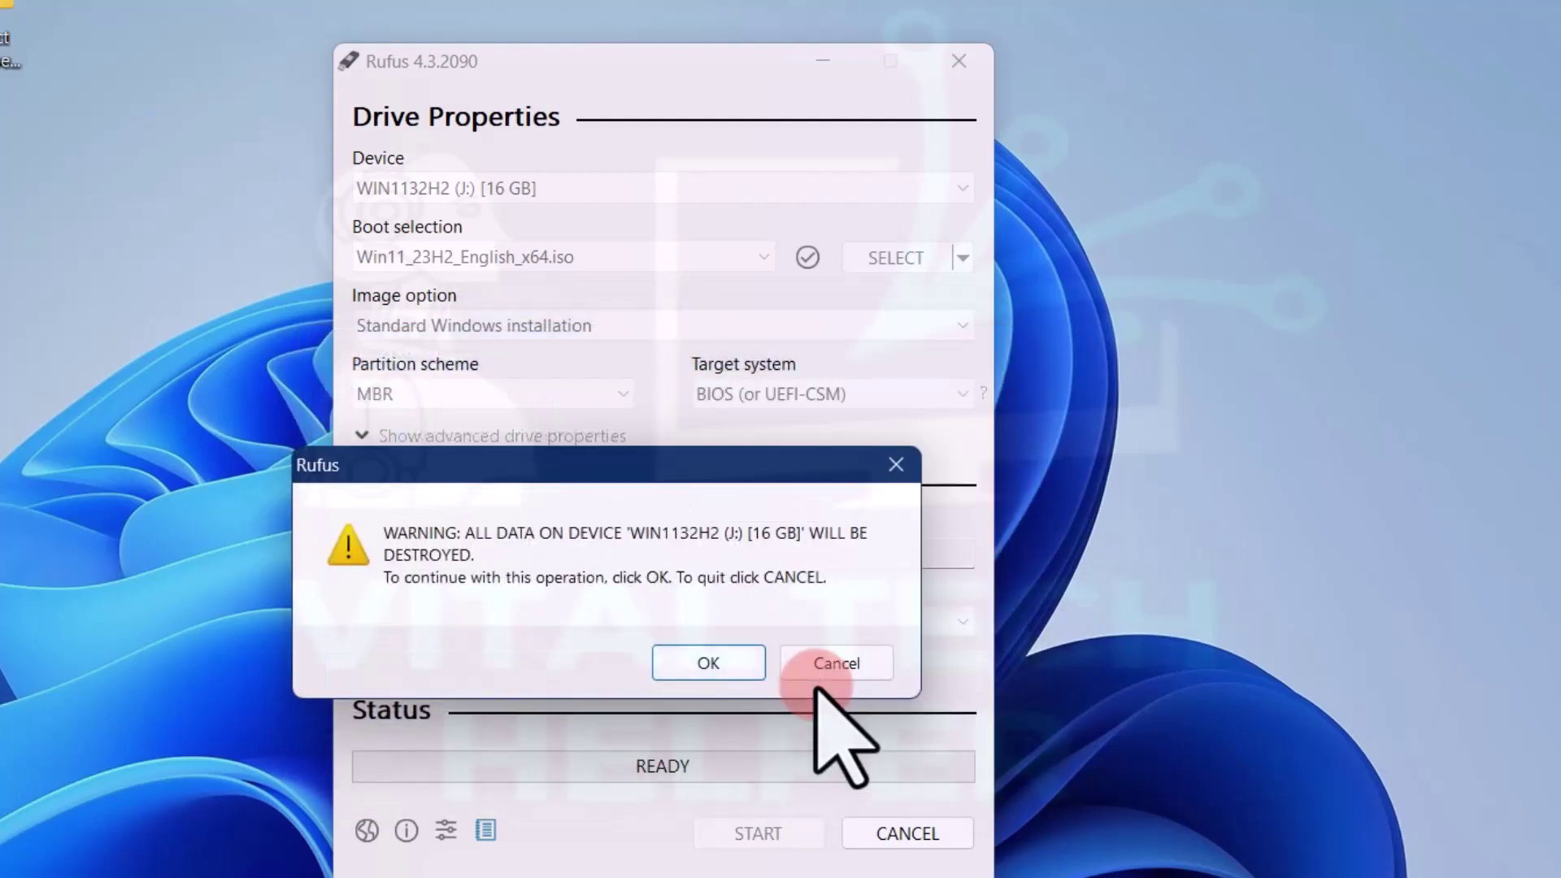
pyautogui.click(708, 663)
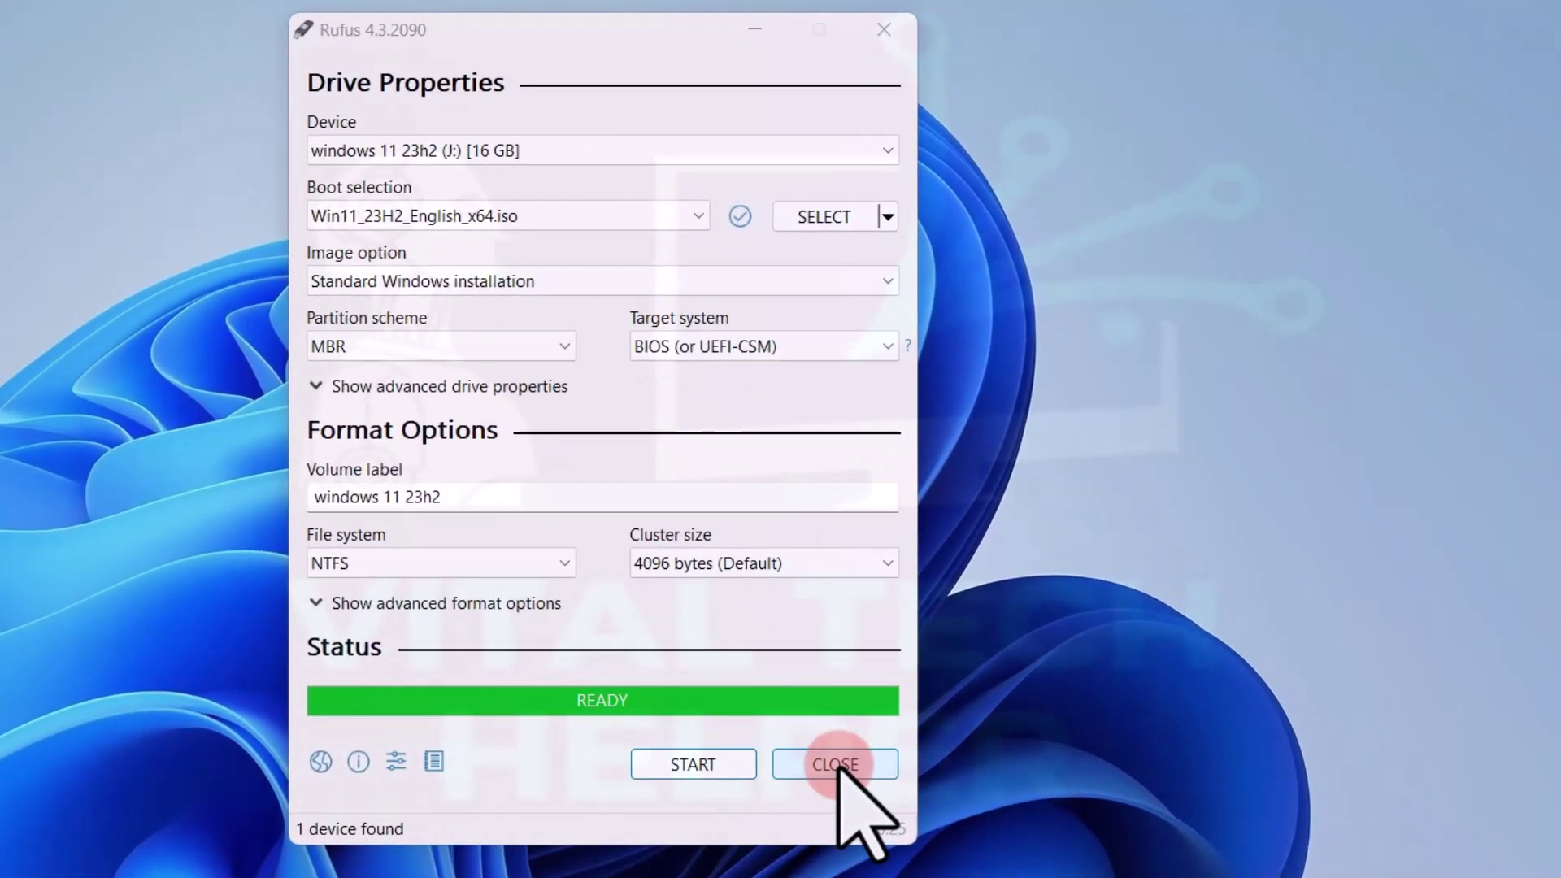
# Step: Close Rufus and open the windows 11 23h2 (J:) drive to view setup.exe and sources
pyautogui.click(837, 765)
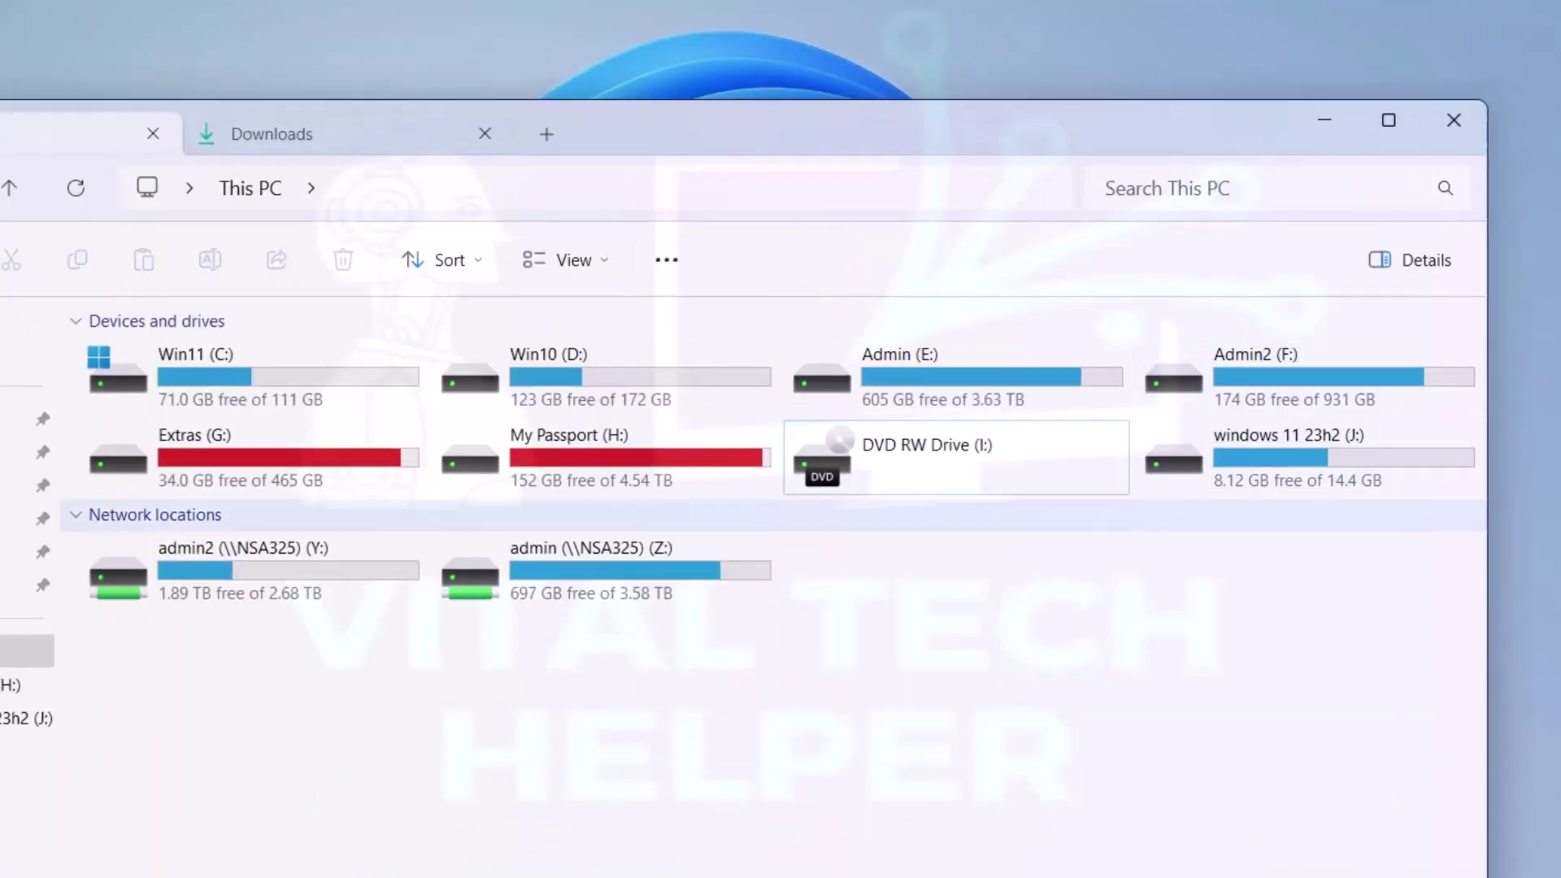
pyautogui.doubleClick(1256, 465)
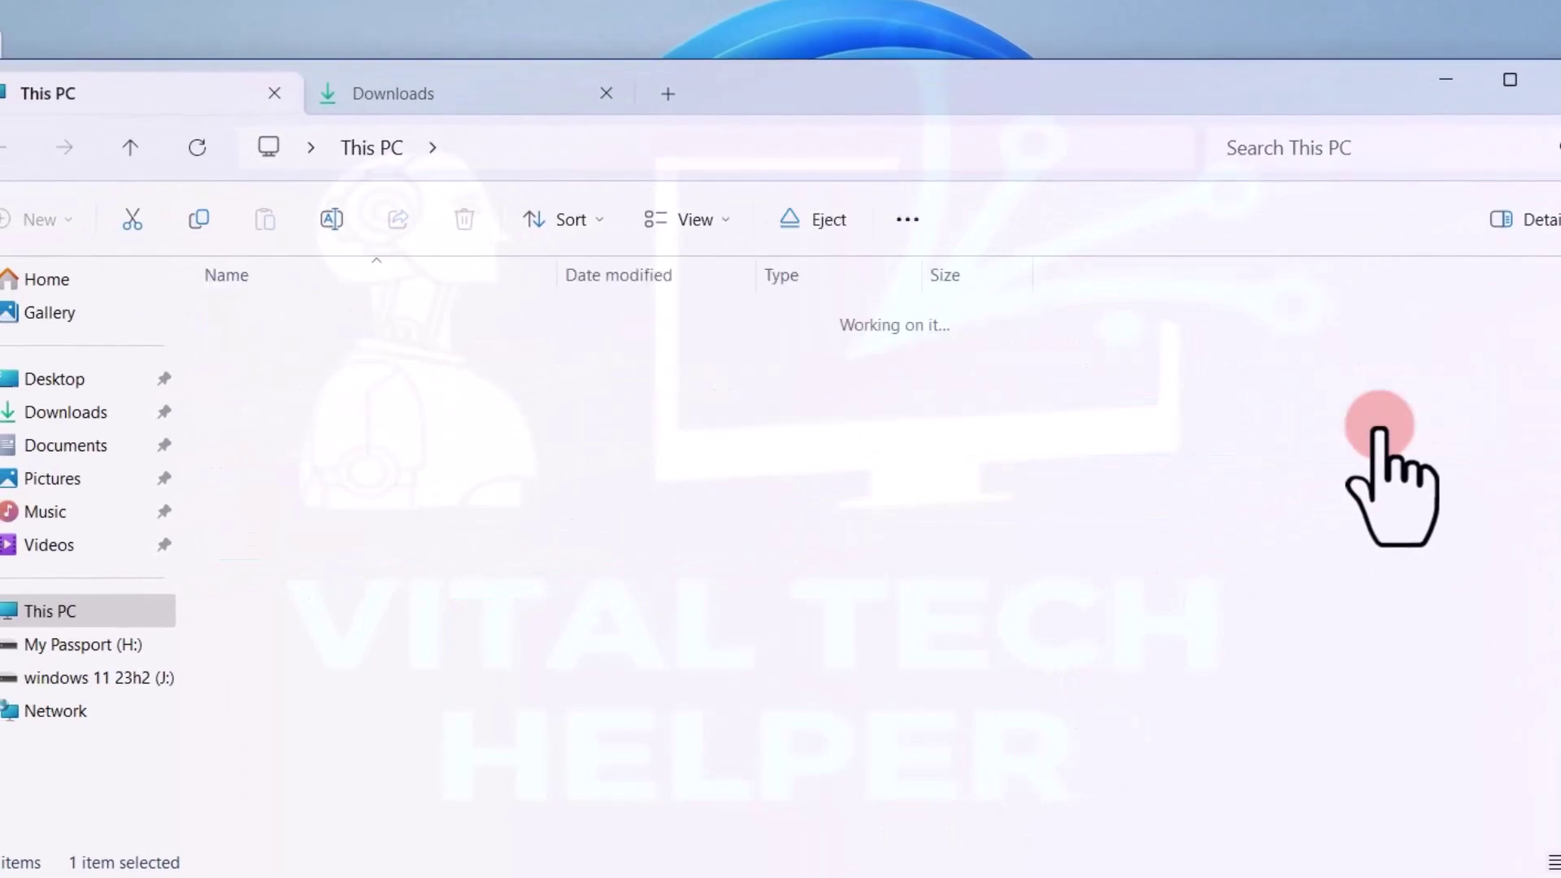